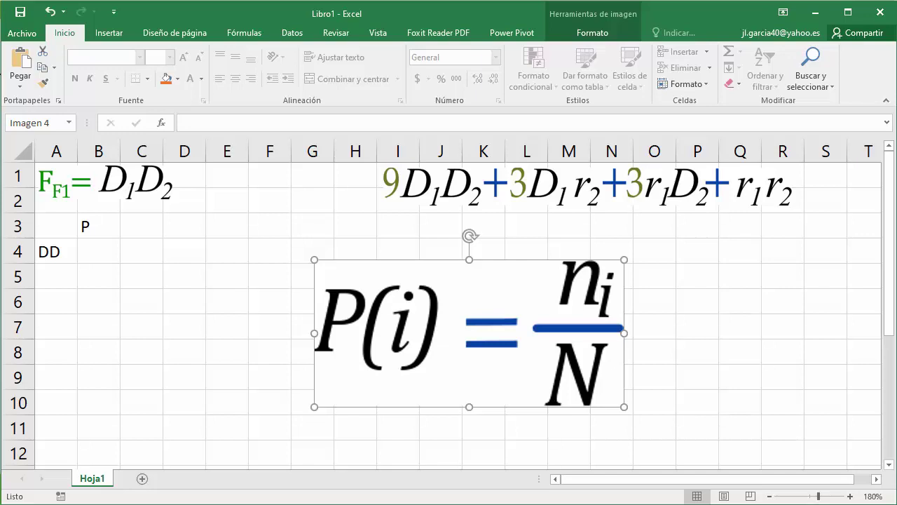
Step: Enter the DD probability in B4 with the formula =1/1
left_click(98, 252)
type("=1/1")
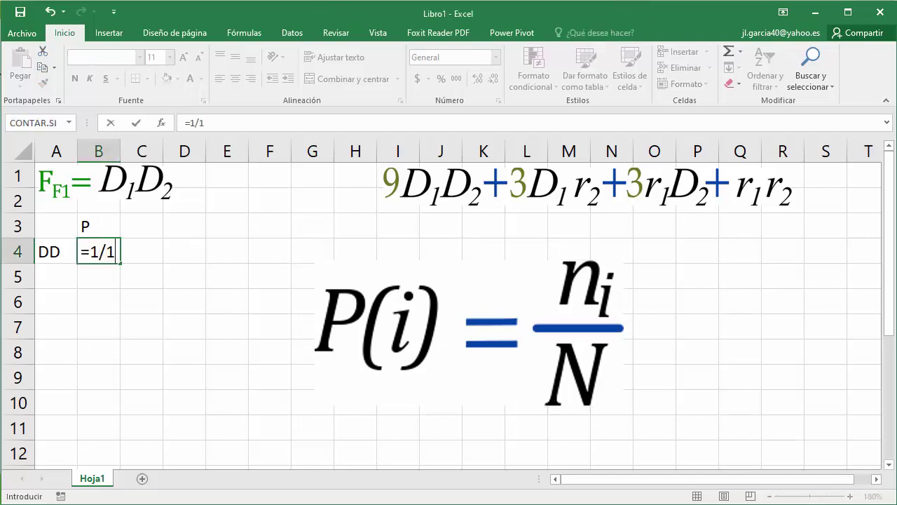
key("Return")
Step: Extend the heading in B3 to read "P, frec"
left_click(98, 227)
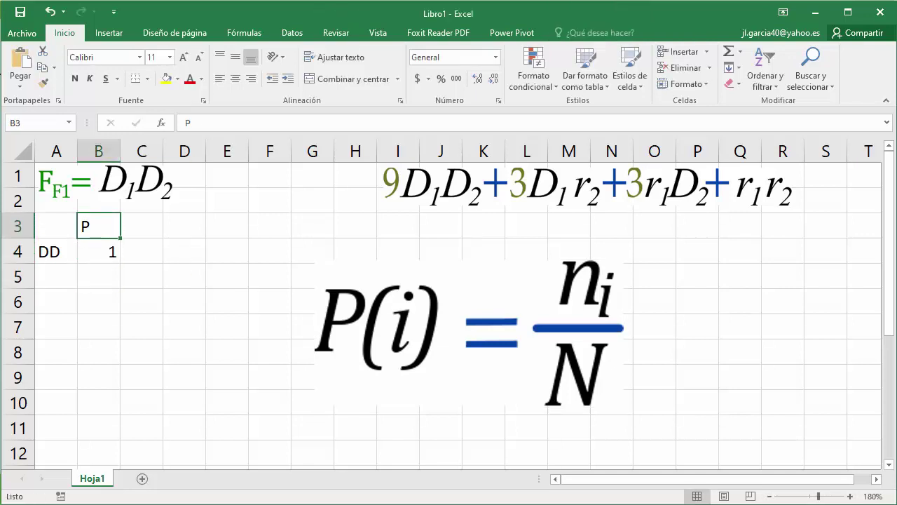
left_click(189, 122)
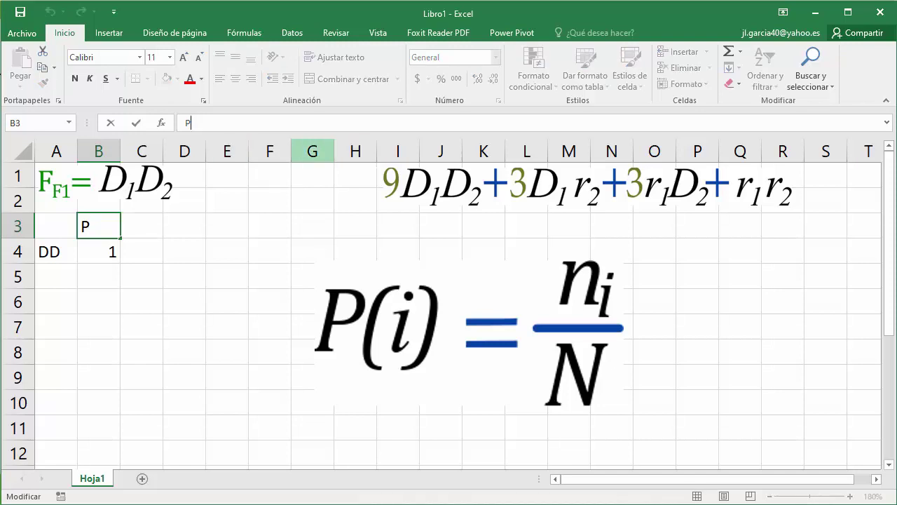
type(", frec")
key("Return")
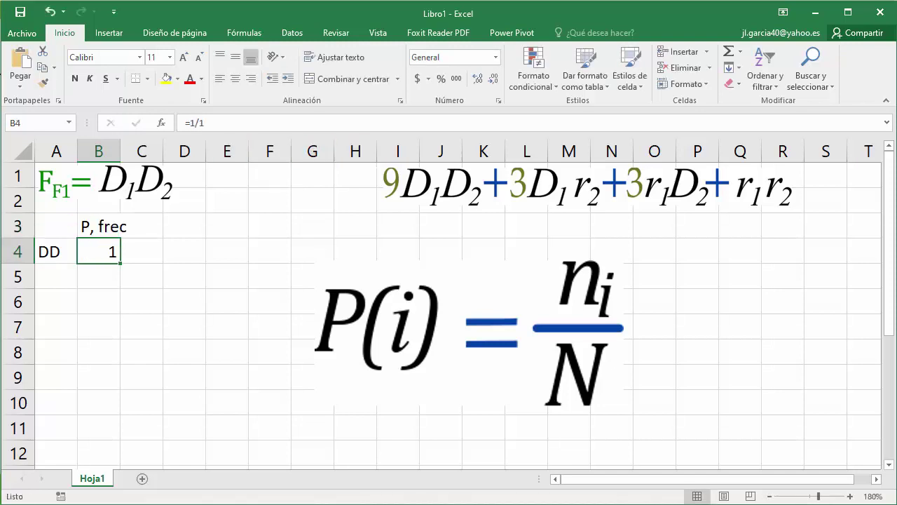
Step: Add the heading "P, %" in D3
key("Up")
key("Right")
key("Right")
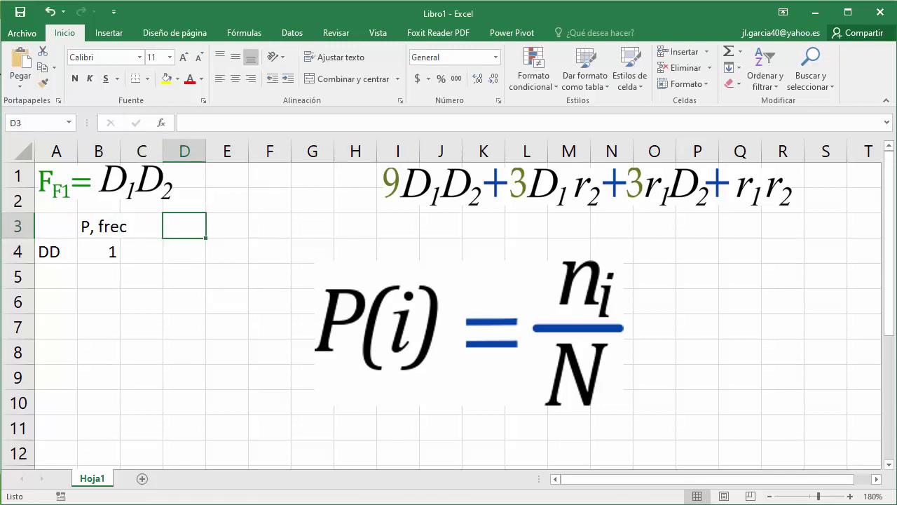
type("P, %")
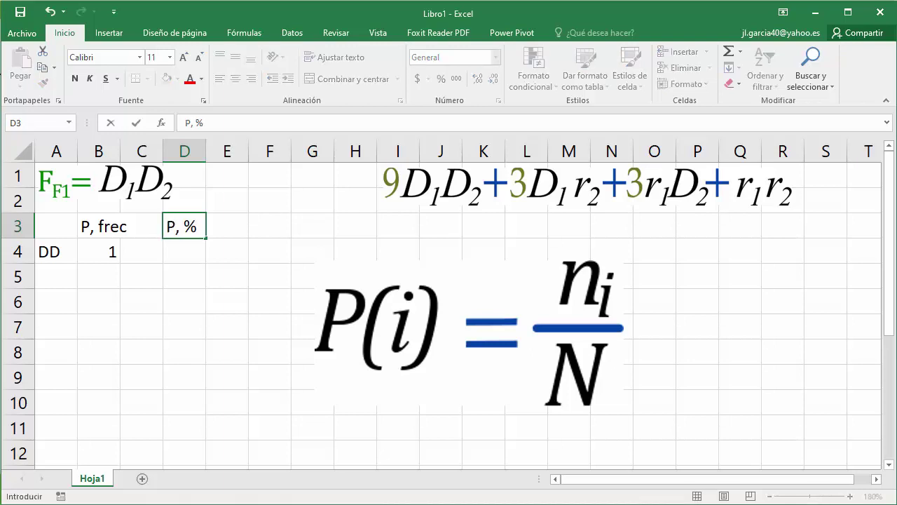
key("Return")
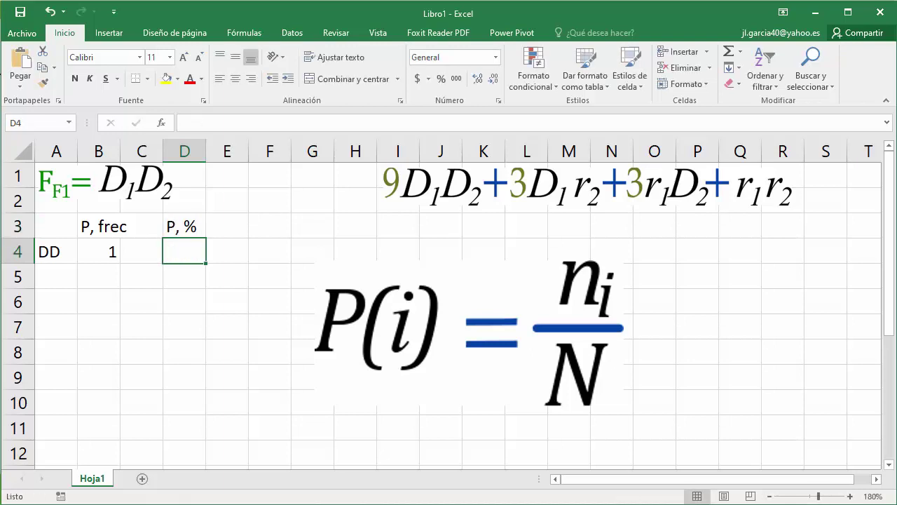
Step: Calculate the DD percentage in D4 with the formula =B4*100
type("=")
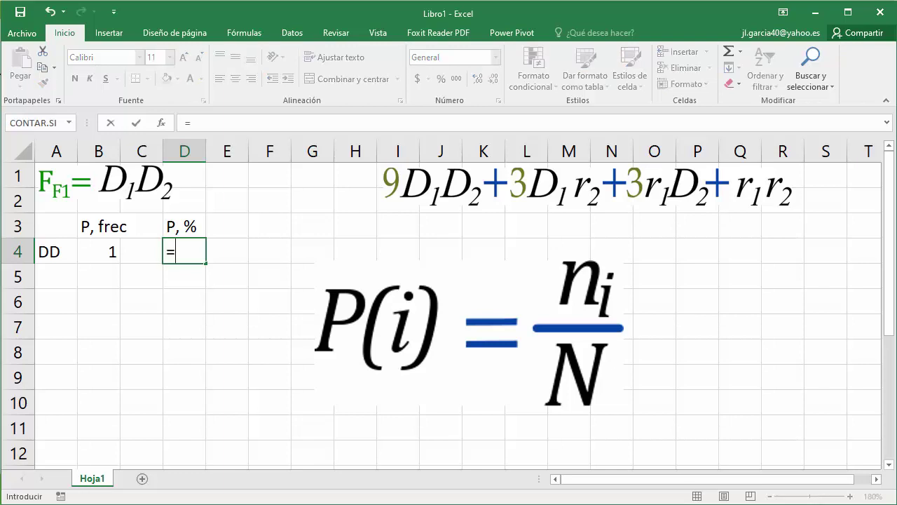
type("B4*100")
key("ctrl+Return")
key("Left")
key("Left")
key("Left")
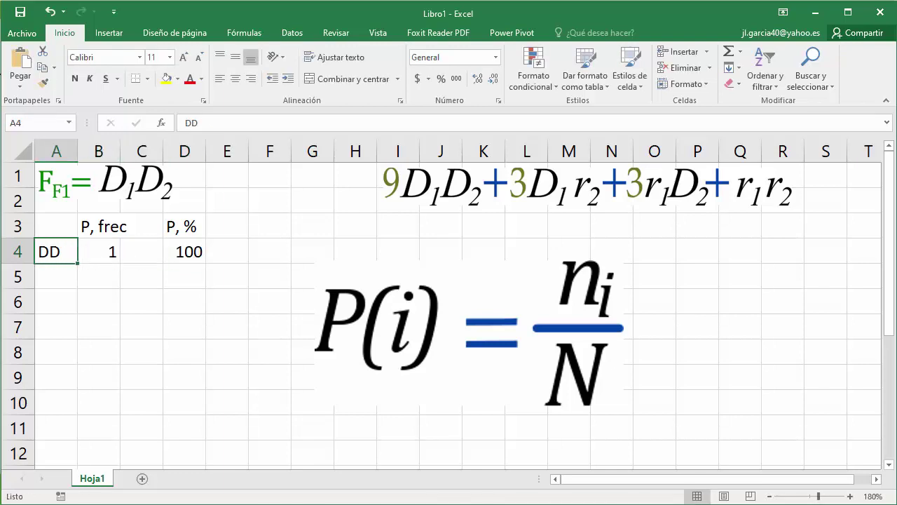
key("Right")
key("Right")
key("Right")
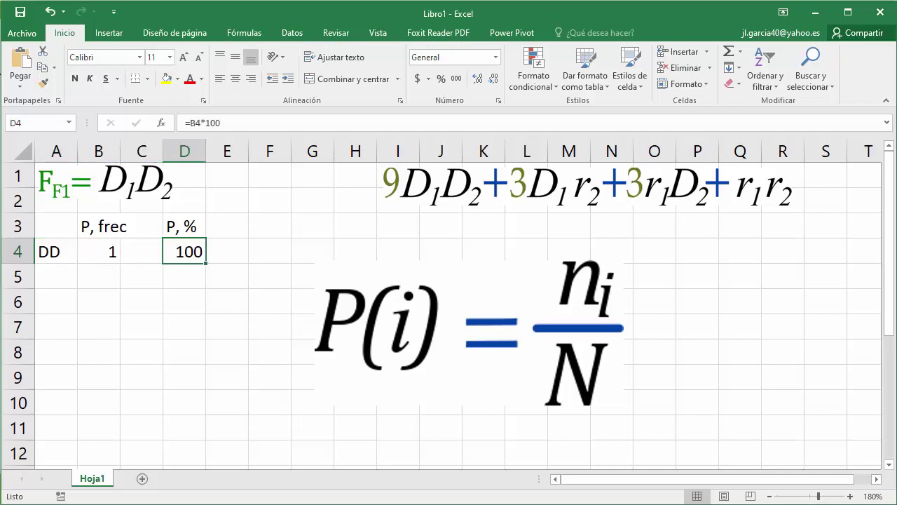
Step: Delete the picture of the P(i) probability formula from the sheet
left_click_drag(469, 332, 475, 335)
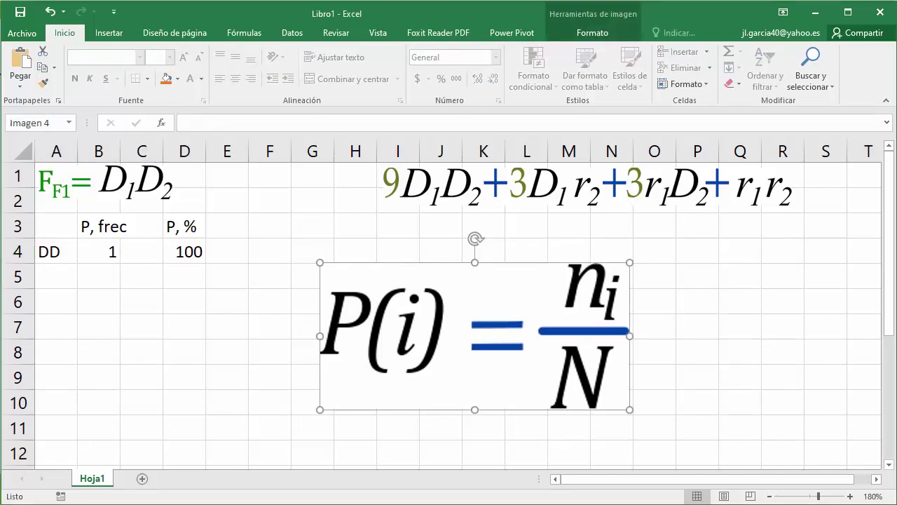
key("Delete")
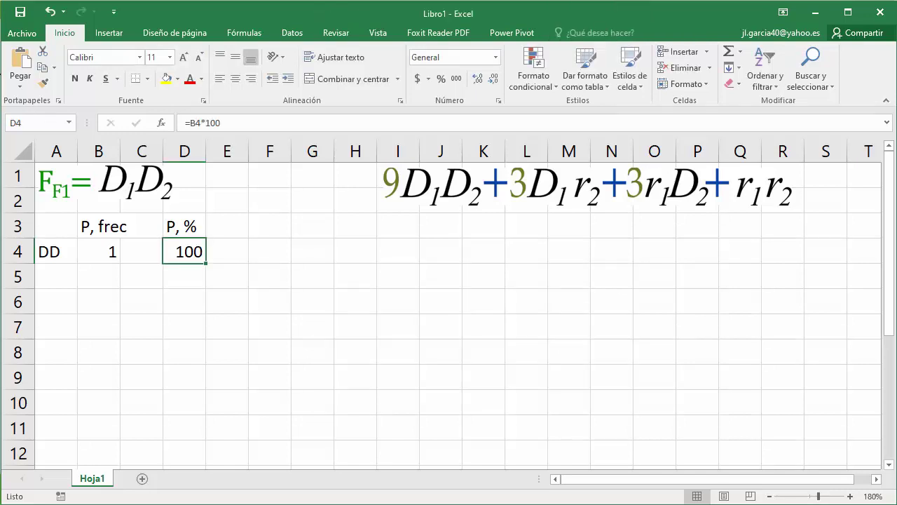
Step: Reproduce the P, frec and P, % headings and the DD label in I3:L4 without numbers, and add Dr, rD and rr in I5:I7
left_click_drag(56, 226, 185, 251)
left_click(398, 252)
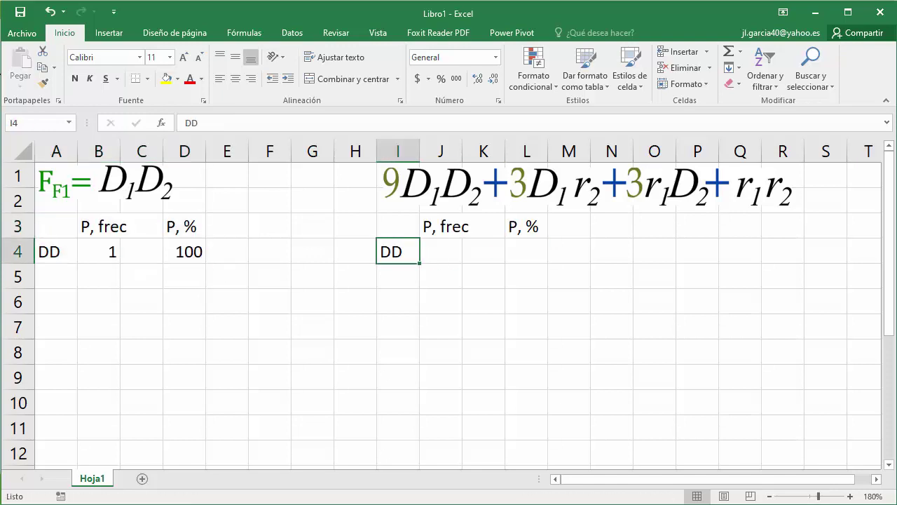
left_click(398, 277)
type("Dr")
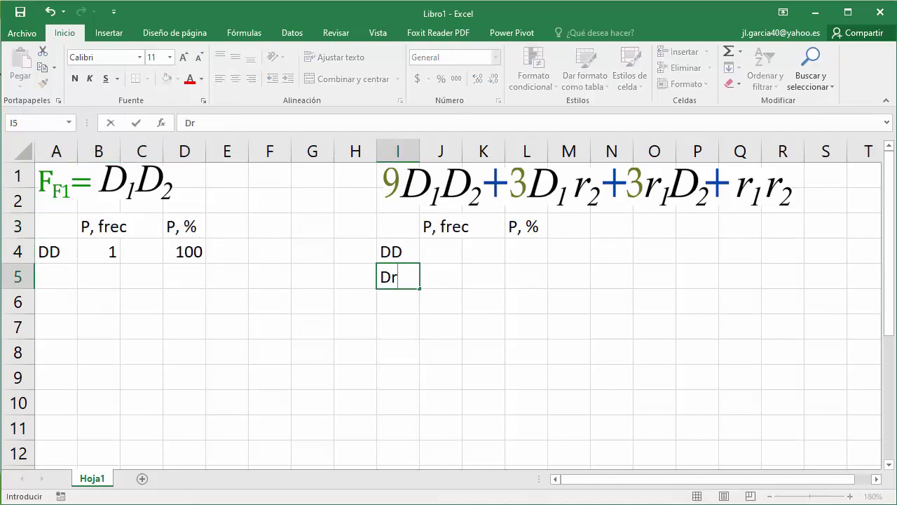
key("Return")
type("rD")
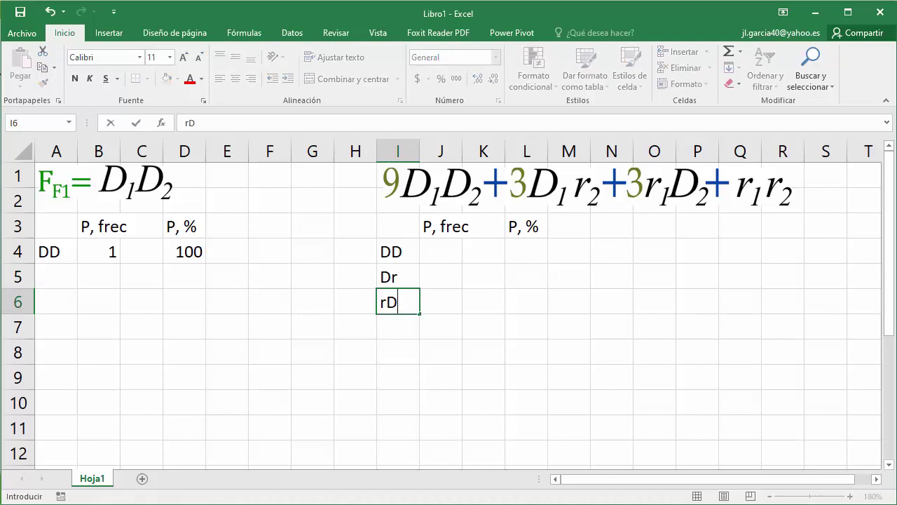
key("Return")
type("rr")
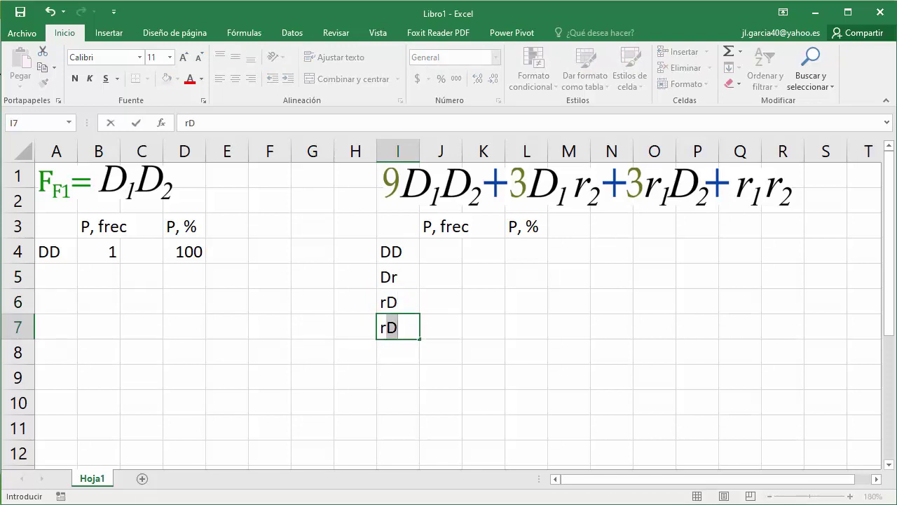
left_click(441, 251)
Step: Move the P, frec heading from J3 to K3 and enter the heading "coef" in J3
left_click(441, 227)
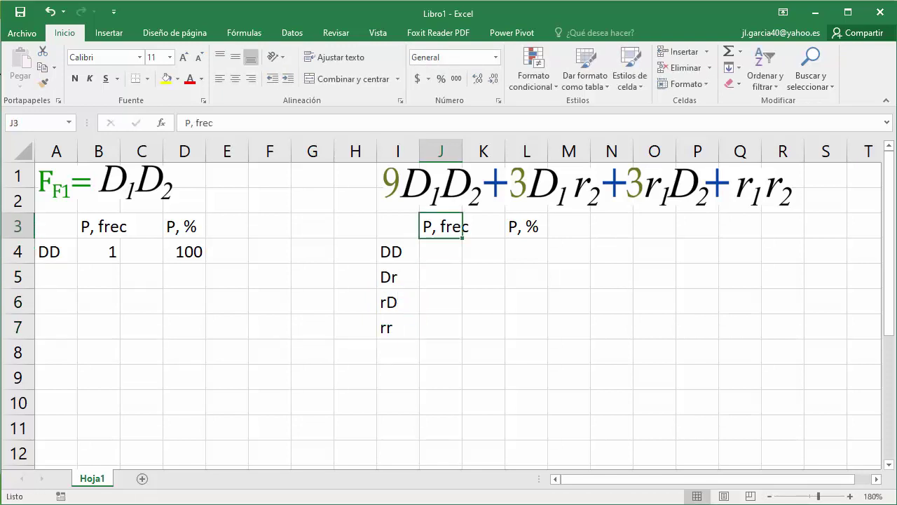
left_click_drag(448, 237, 483, 233)
left_click(441, 251)
left_click(441, 226)
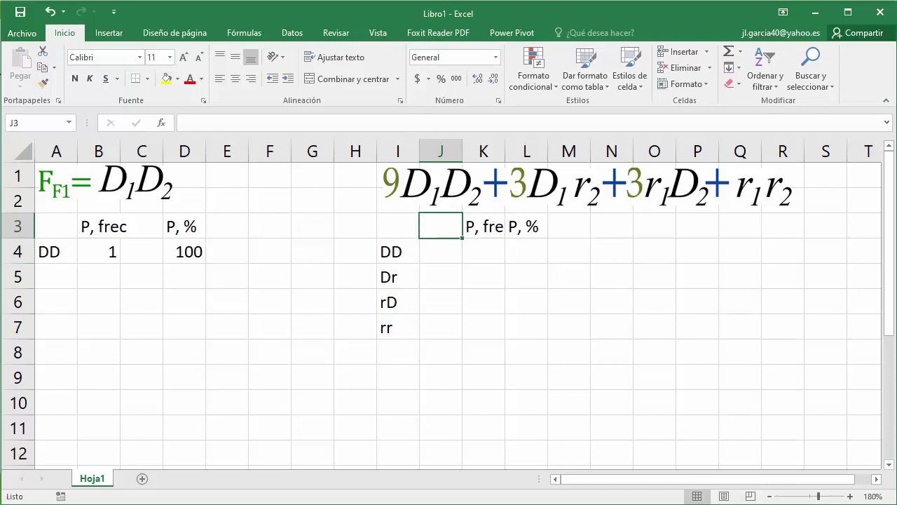
type("coef")
key("Return")
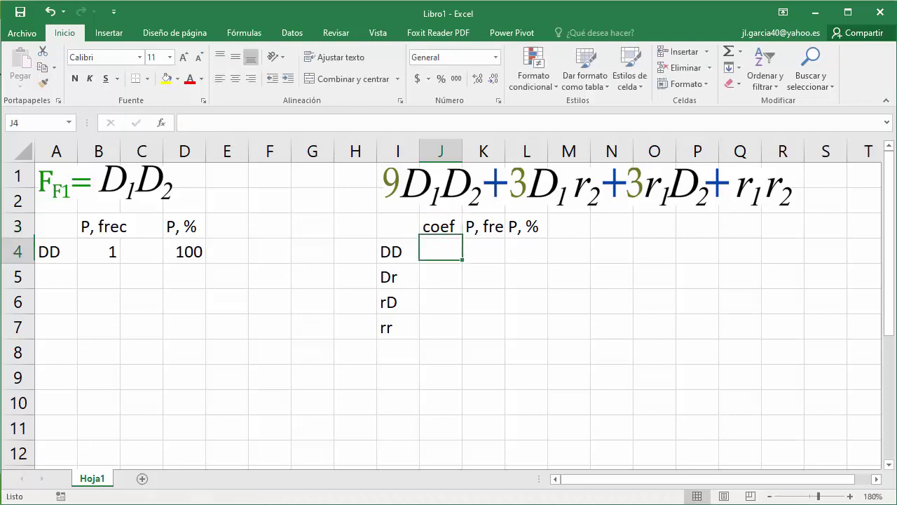
Step: Enter the coefficients 9, 3, 3 and 1 for DD, Dr, rD and rr in J4:J7
left_click(588, 184)
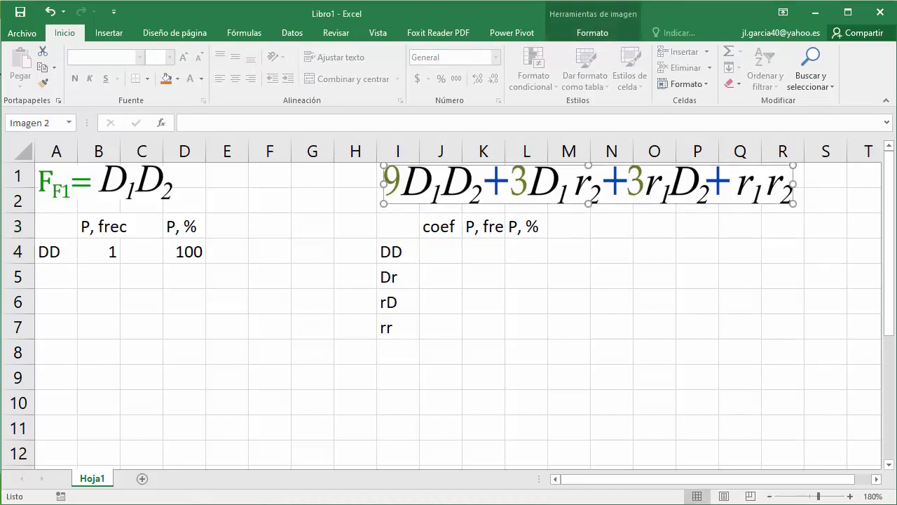
left_click(612, 251)
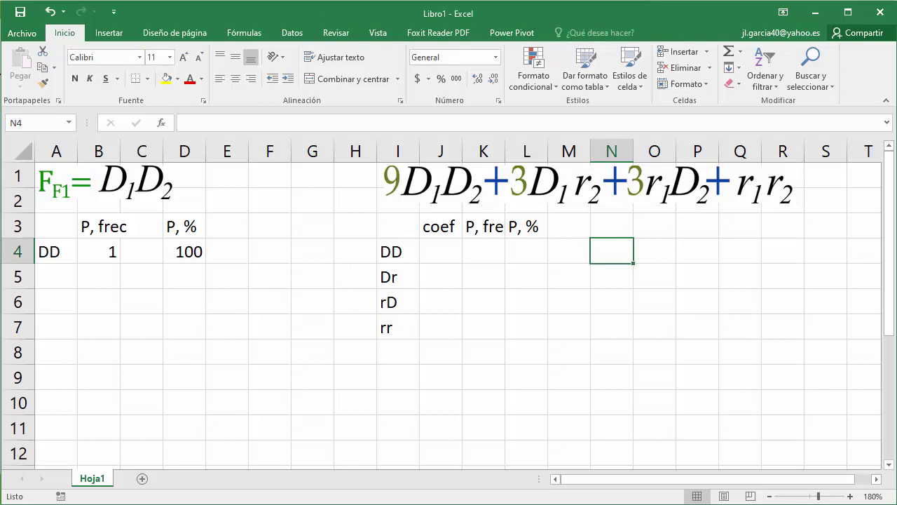
left_click(441, 251)
type("9")
key("Return")
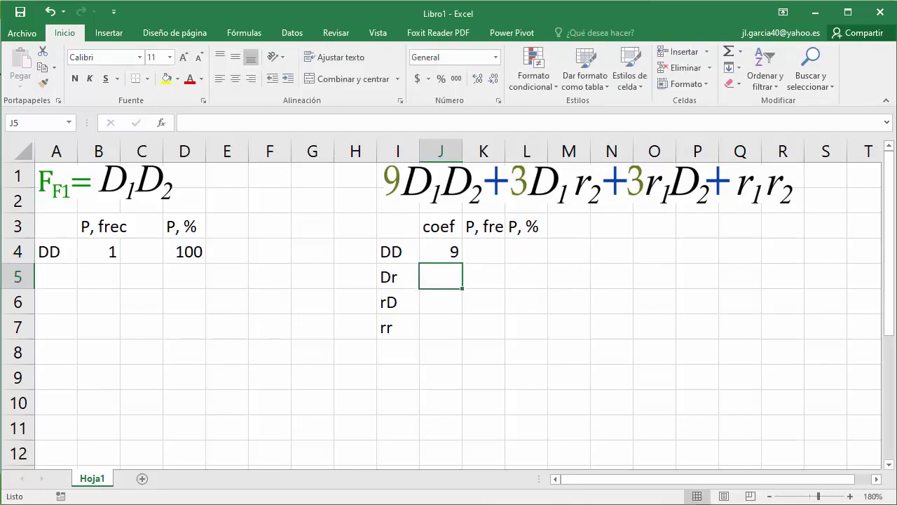
type("3")
key("Return")
type("3")
key("Return")
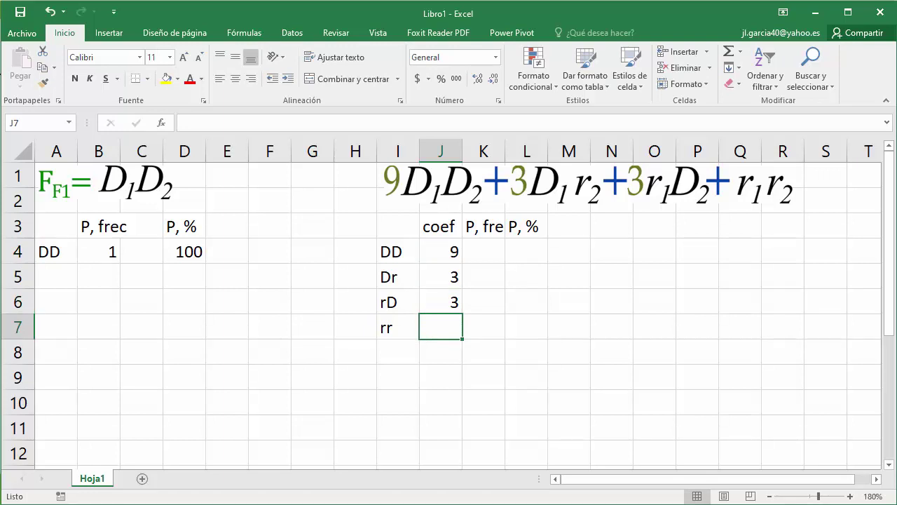
type("1")
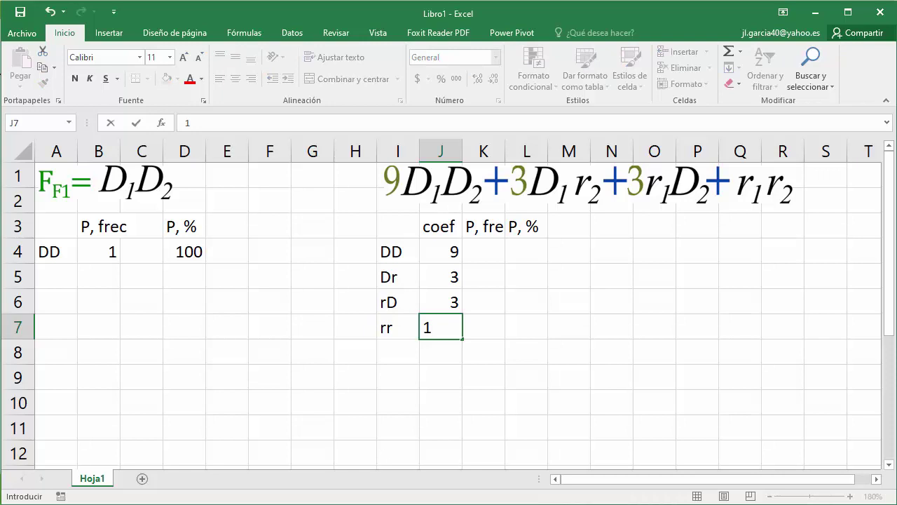
key("Return")
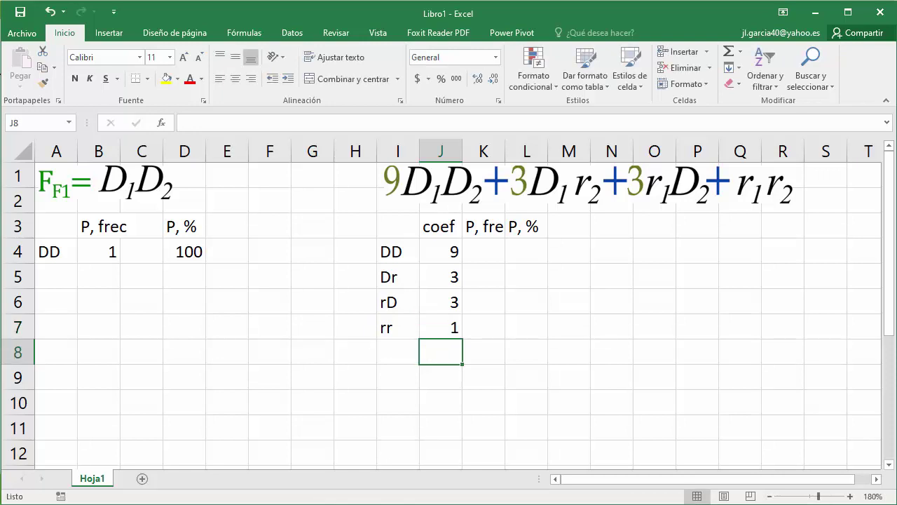
Step: Total the coefficients in J8 with the formula =SUMA(J4:J7)
type("=")
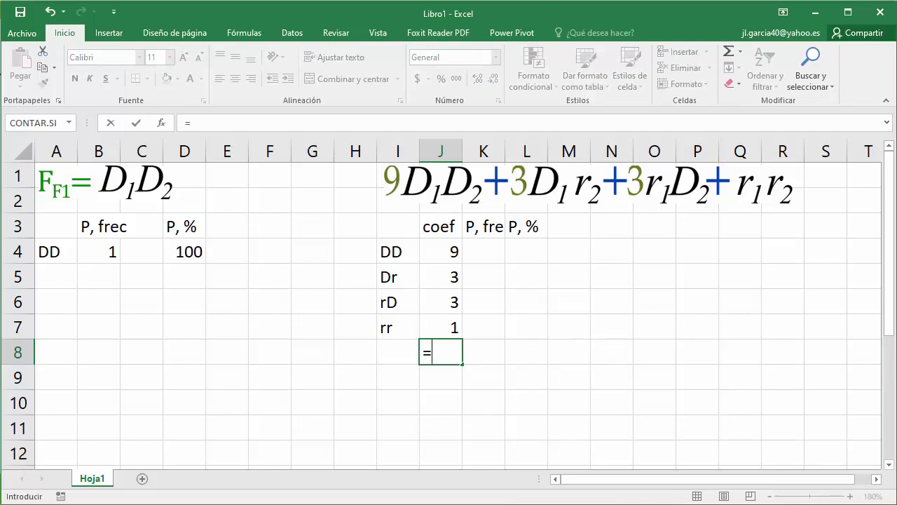
type("suma(")
left_click_drag(442, 251, 441, 328)
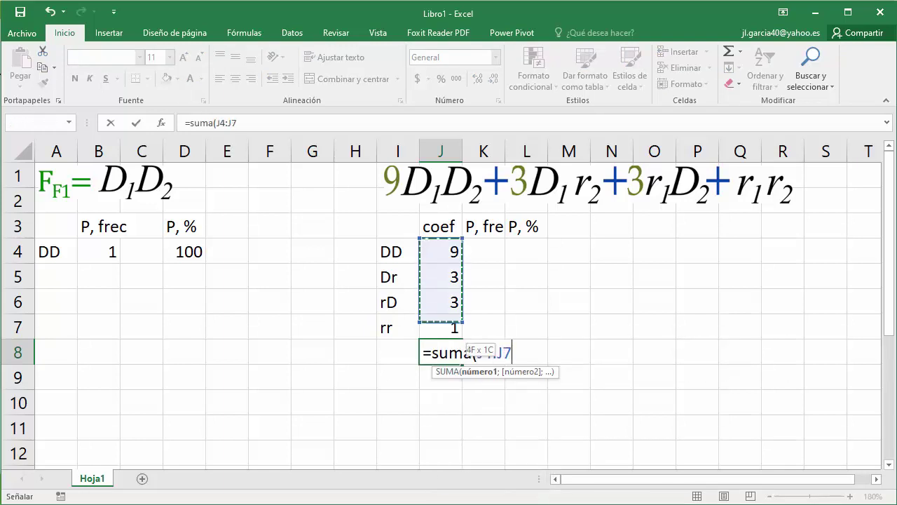
key("Return")
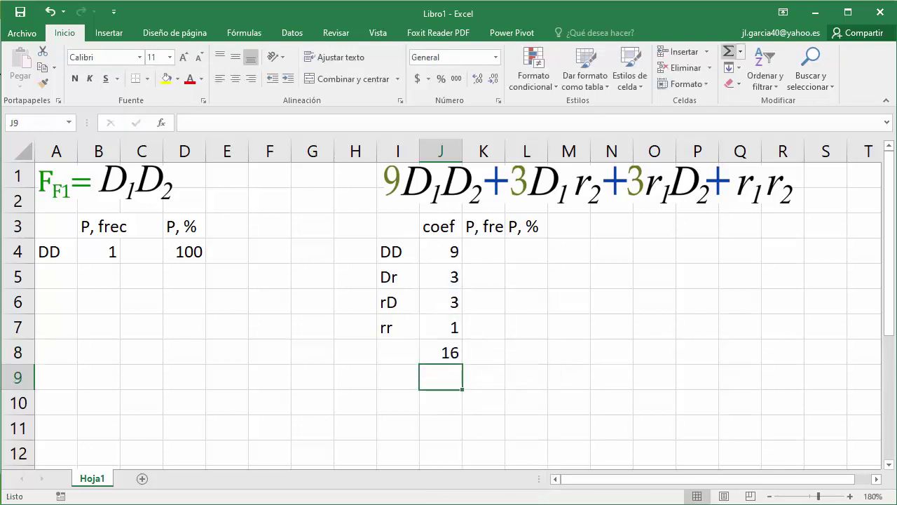
left_click(441, 353)
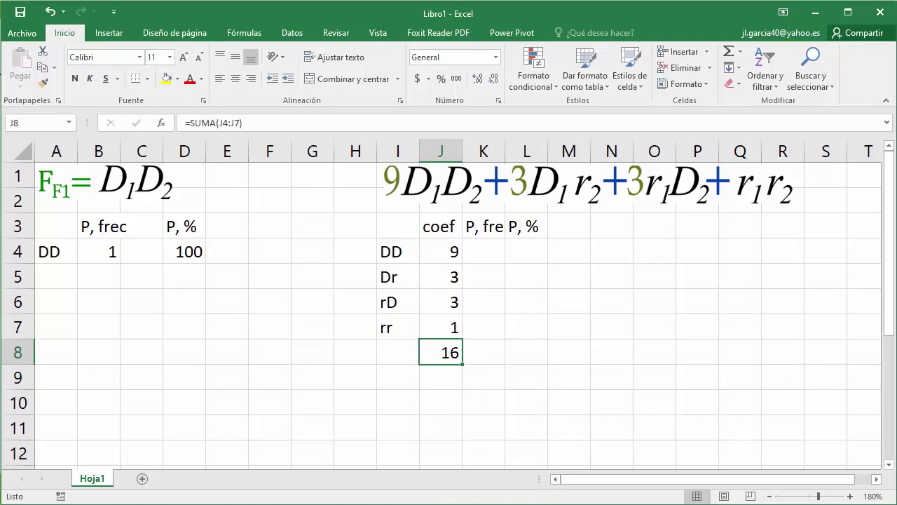
Step: In K4, build the DD frequency formula by dividing its coefficient in J4 by the coefficient total in J8
left_click(484, 226)
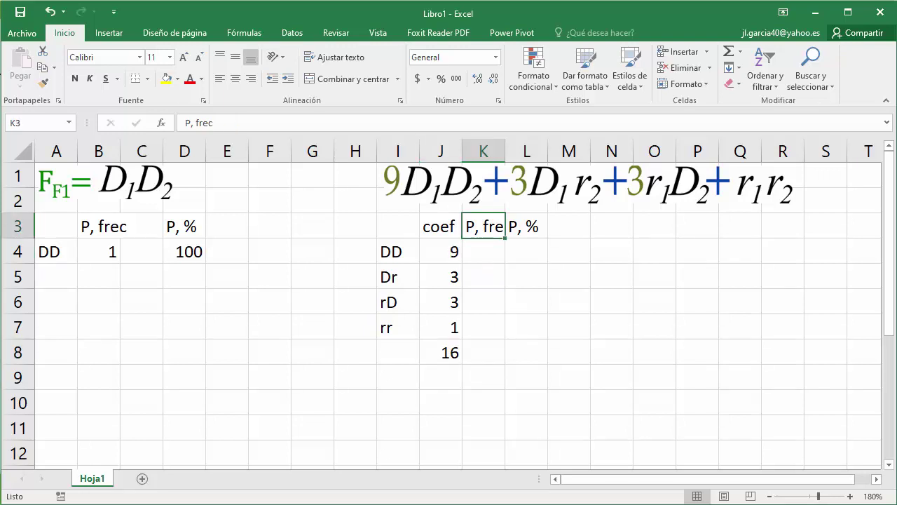
left_click(484, 252)
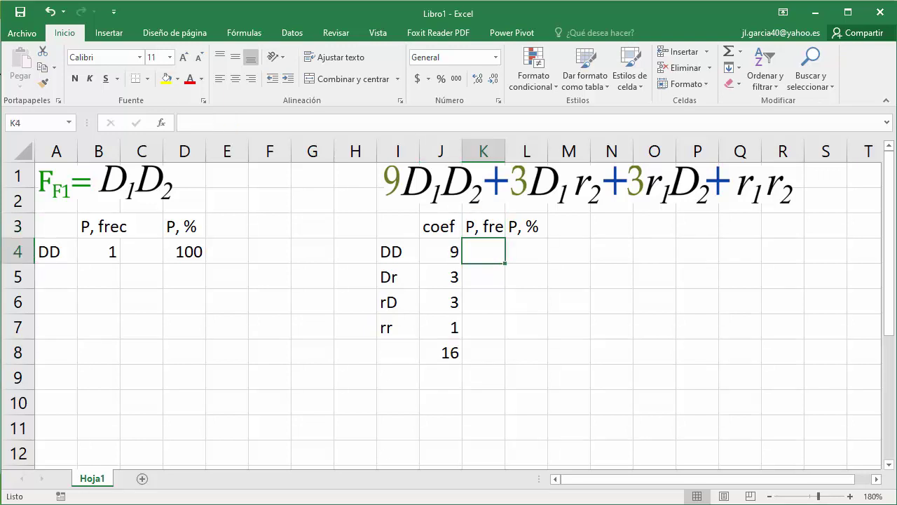
type("=")
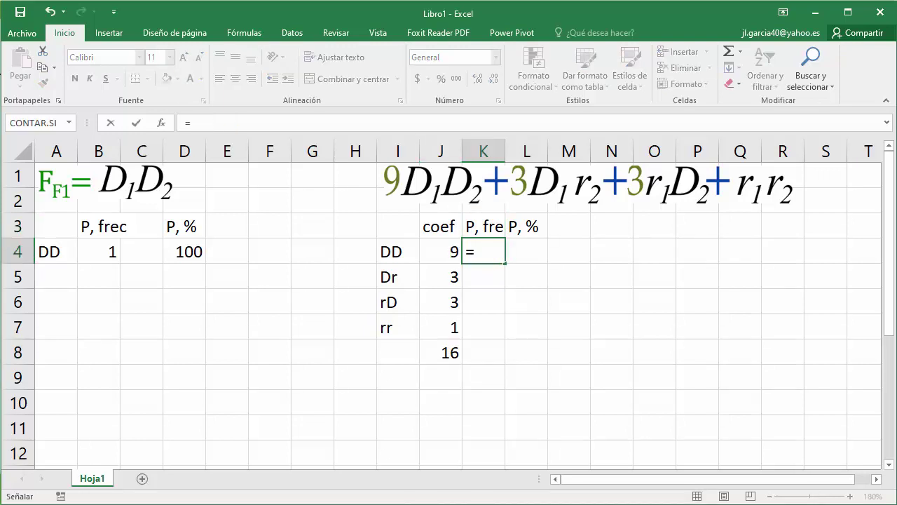
key("Left")
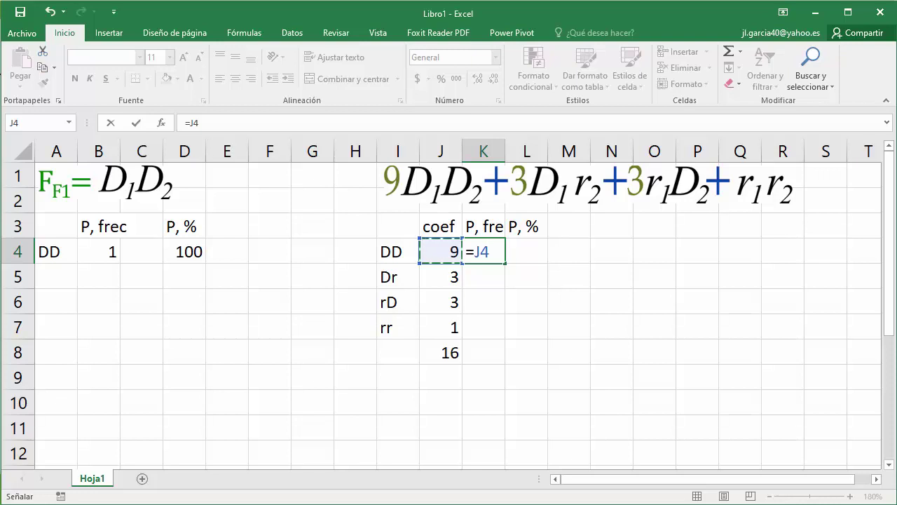
type("/")
key("Left")
key("Down")
key("Down")
key("Down")
key("Down")
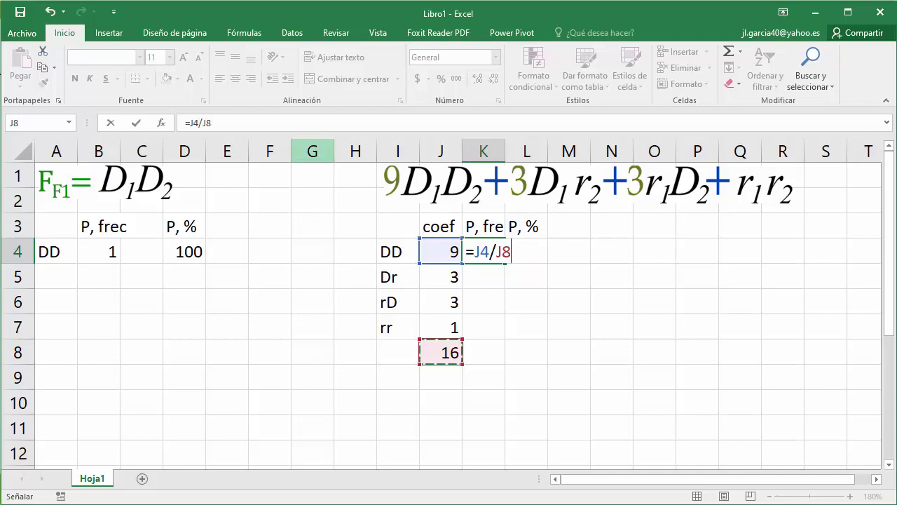
Step: Make the total's reference absolute so K4 holds =J4/$J$8, and fill the formula down to K7
left_click(209, 123)
left_click(204, 123)
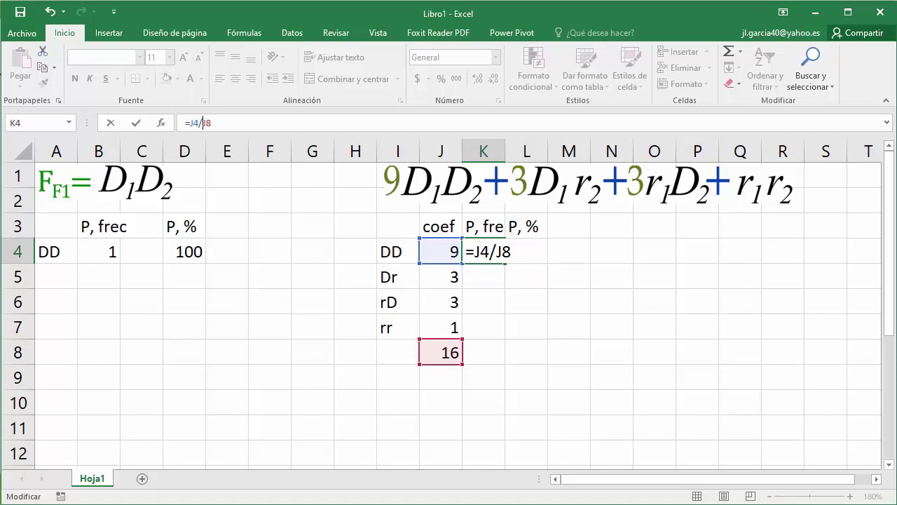
type("$")
key("Right")
type("$")
key("Return")
key("Up")
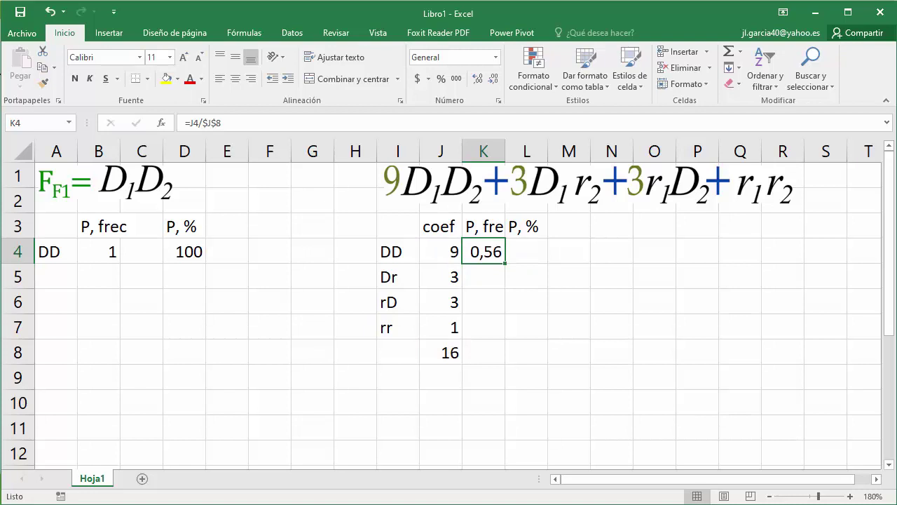
left_click_drag(505, 263, 505, 337)
left_click(484, 252)
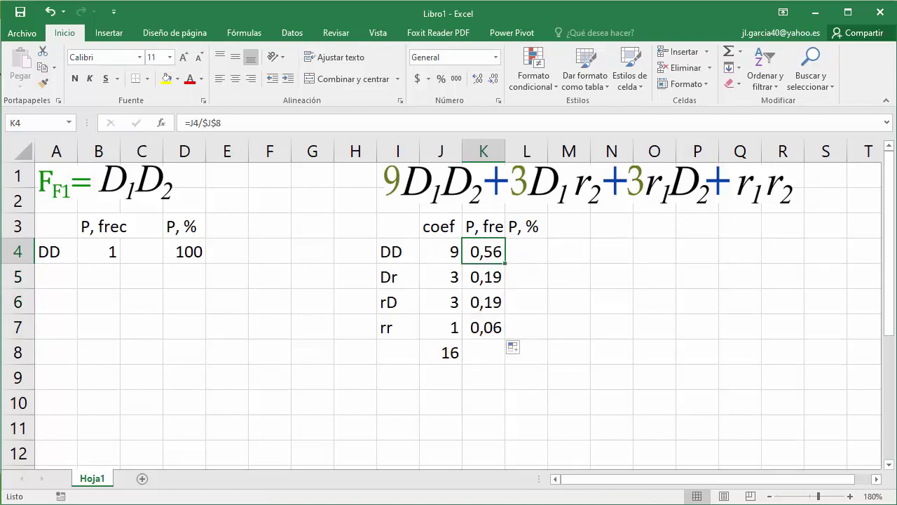
Step: Calculate the DD percentage in L4 with =K4*100 and fill the formula down to L7
left_click(526, 251)
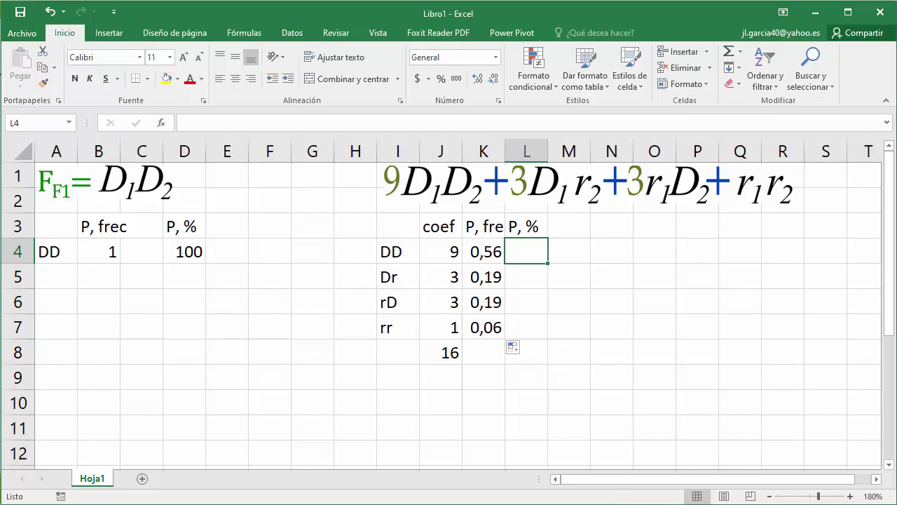
type("=")
key("Left")
type("*")
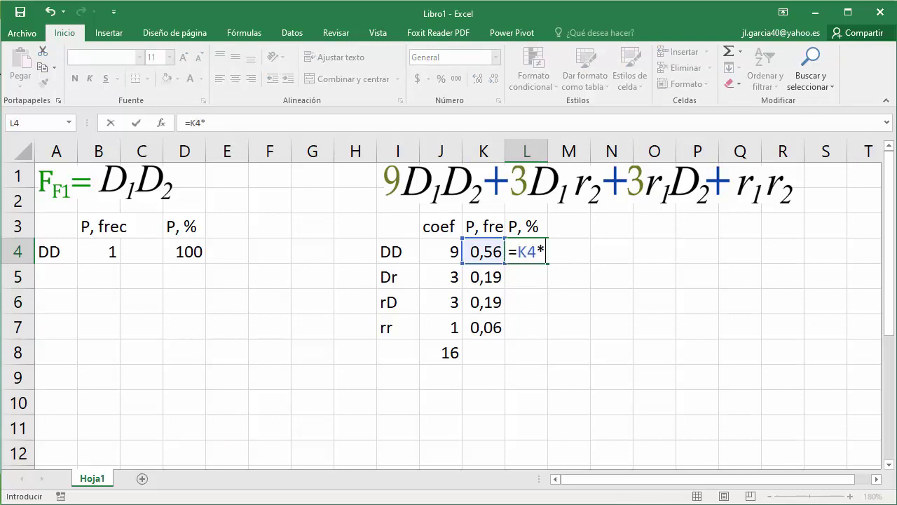
type("100")
key("Return")
left_click(526, 252)
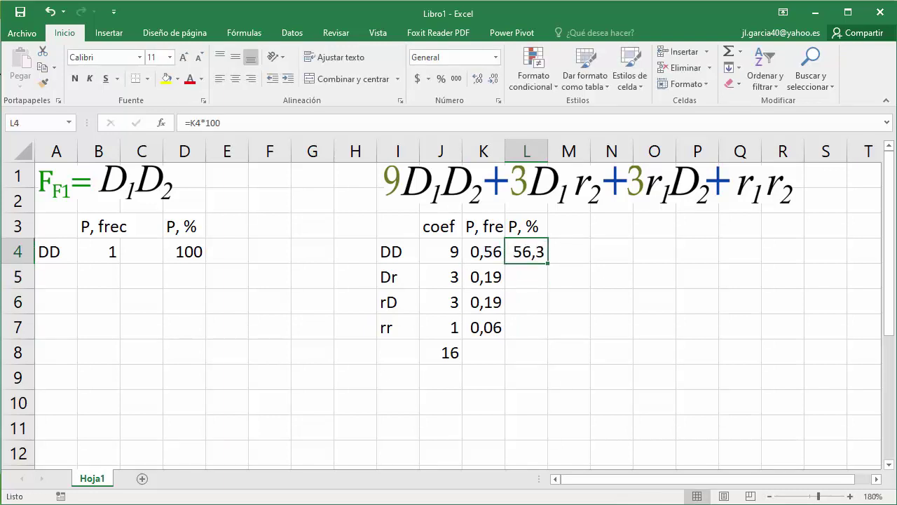
left_click_drag(549, 264, 548, 340)
Step: Widen column L so the percentages show two decimals
left_click_drag(548, 151, 566, 151)
left_click(674, 277)
left_click(536, 226)
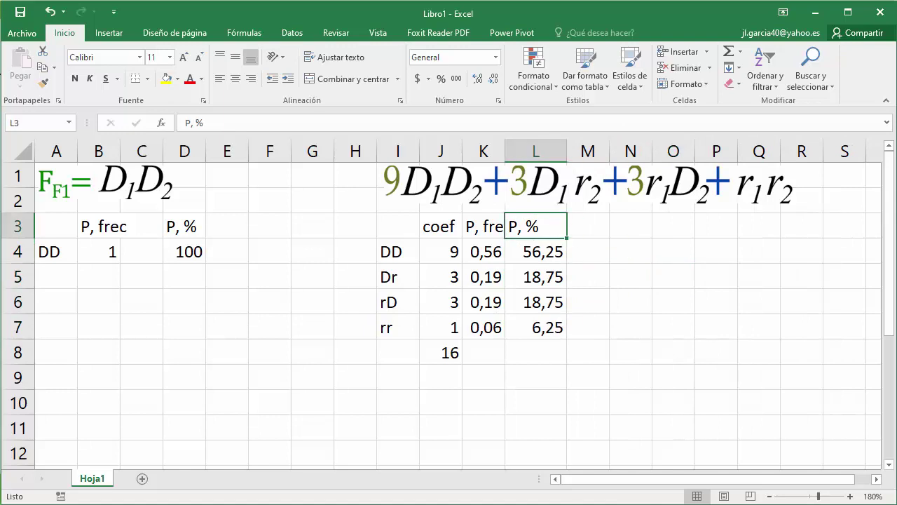
left_click_drag(441, 251, 399, 252)
left_click(536, 251)
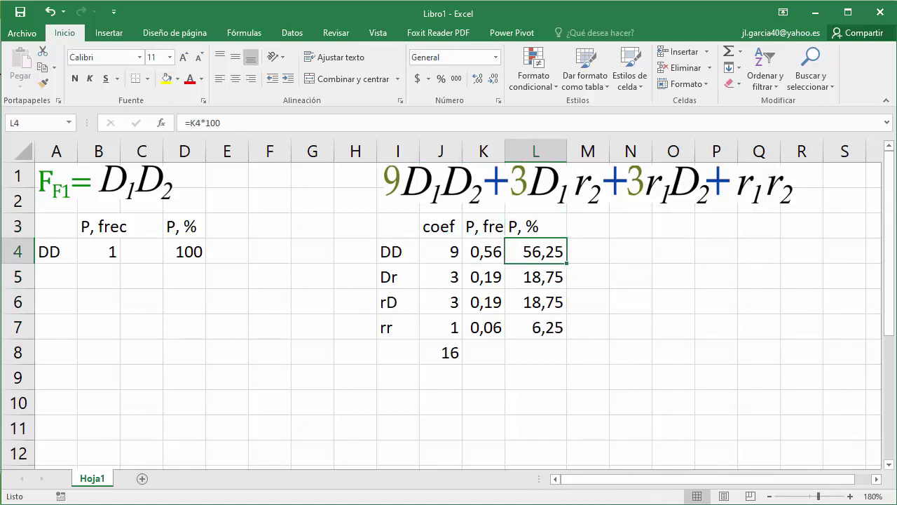
left_click(535, 277)
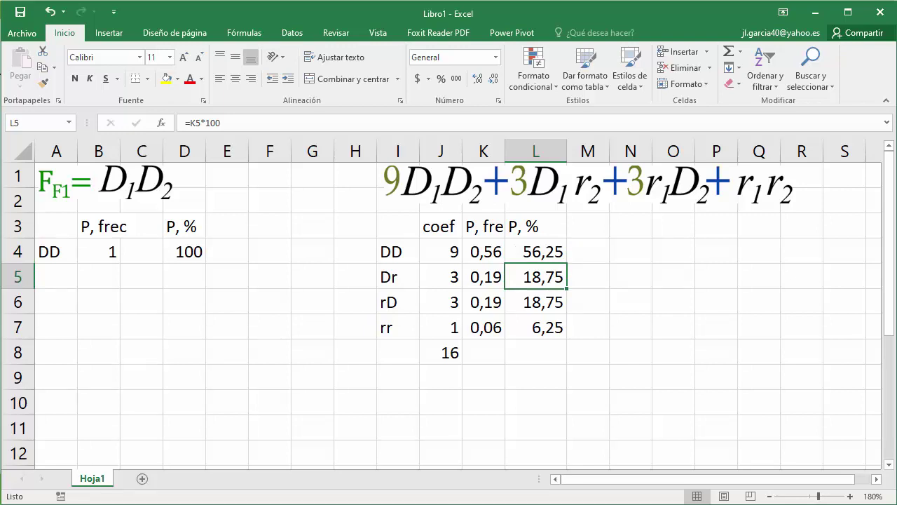
left_click(536, 303)
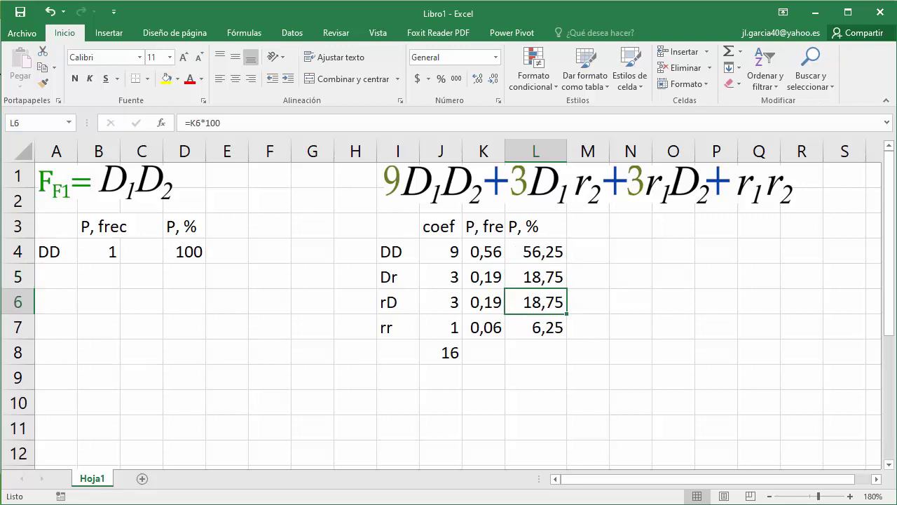
left_click(535, 327)
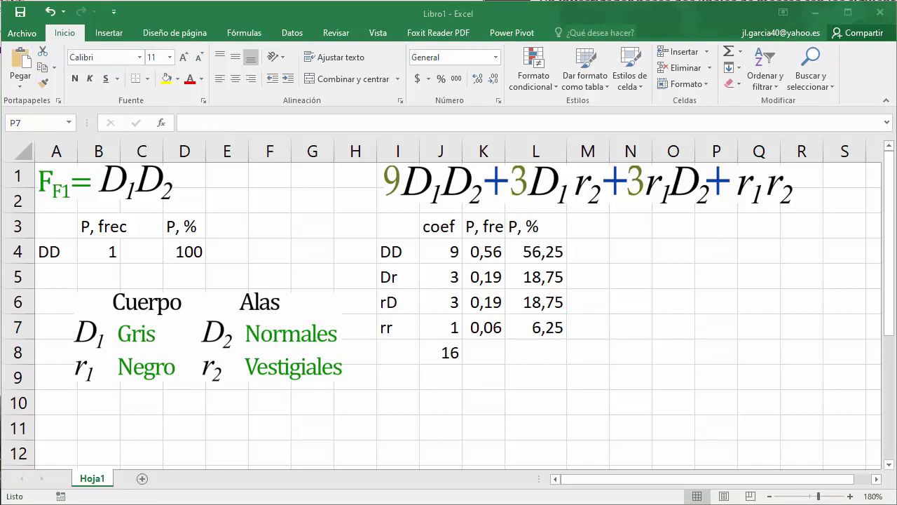
Step: Enter the trait headings "Cuerpo" in N3 and "alas" in P3
left_click(631, 225)
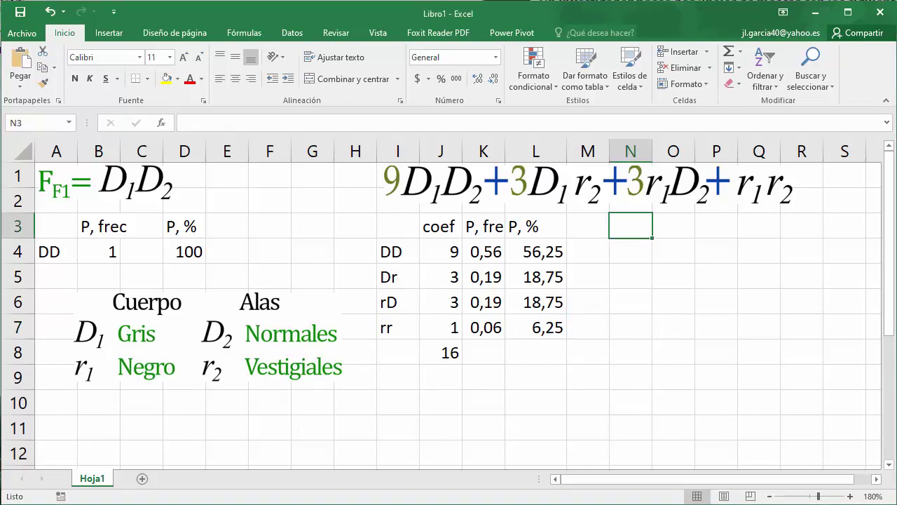
type("Cuerpo")
key("Right")
key("Right")
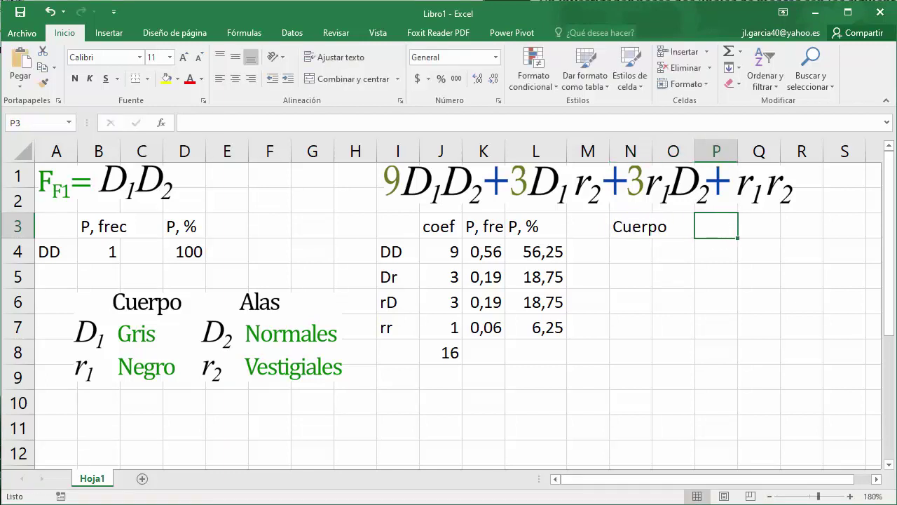
type("alas")
key("Return")
key("Return")
key("Left")
key("Left")
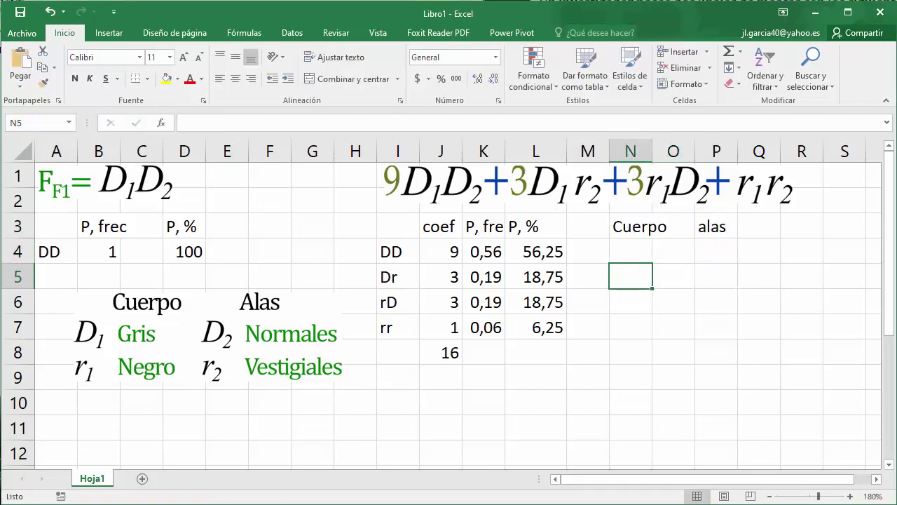
Step: Enter the DD phenotype in row 4: "gris" in N4 and "silvestres" in P4
key("Up")
type("gris")
key("Right")
key("Right")
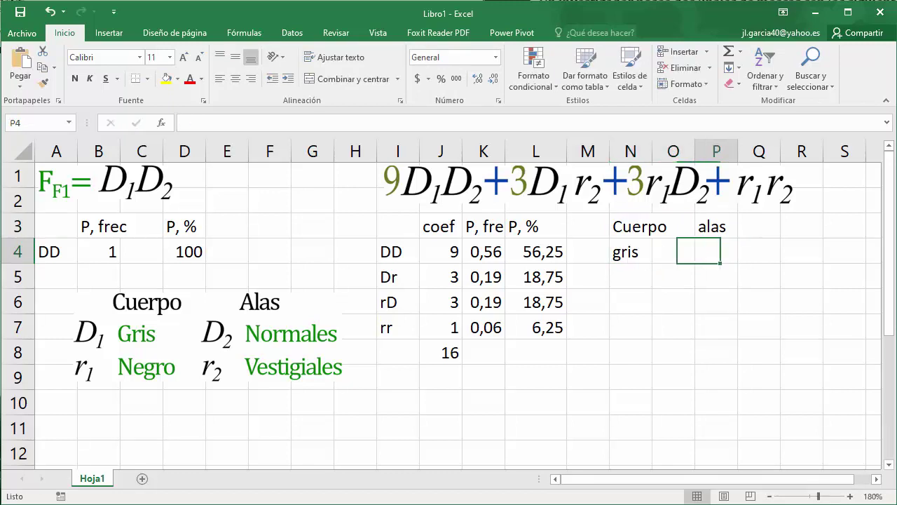
type("silbestr")
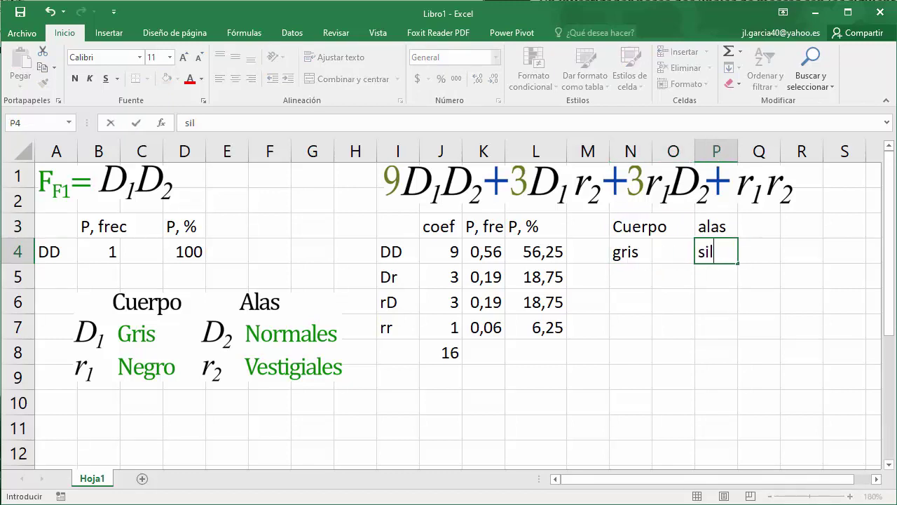
key("BackSpace")
key("BackSpace")
key("BackSpace")
key("BackSpace")
key("BackSpace")
type("vestres")
key("ctrl+Return")
key("Down")
key("Left")
key("Left")
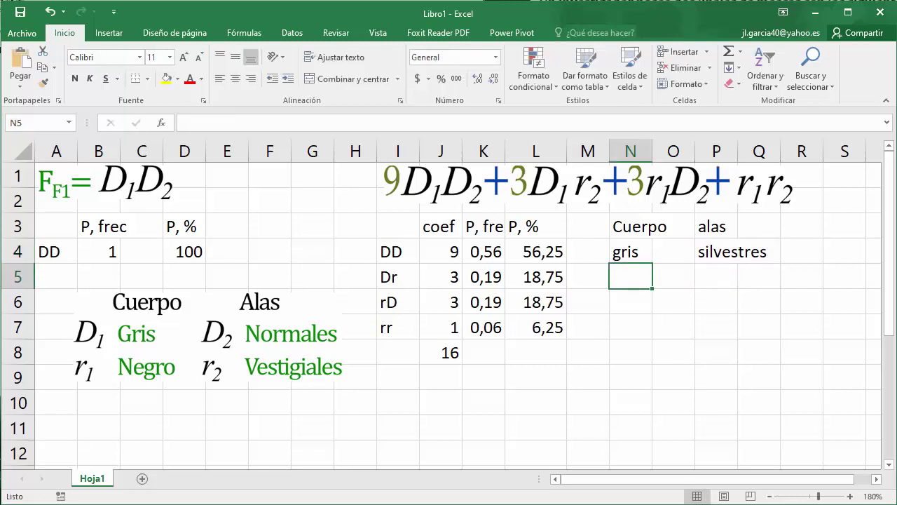
Step: Enter the phenotypes "gris" and "vestigiales" for Dr in row 5, and "negro" and "silvestres" for rD in row 6
type("fris")
key("Right")
key("Right")
type("vestigiales")
key("Left")
key("Left")
key("Down")
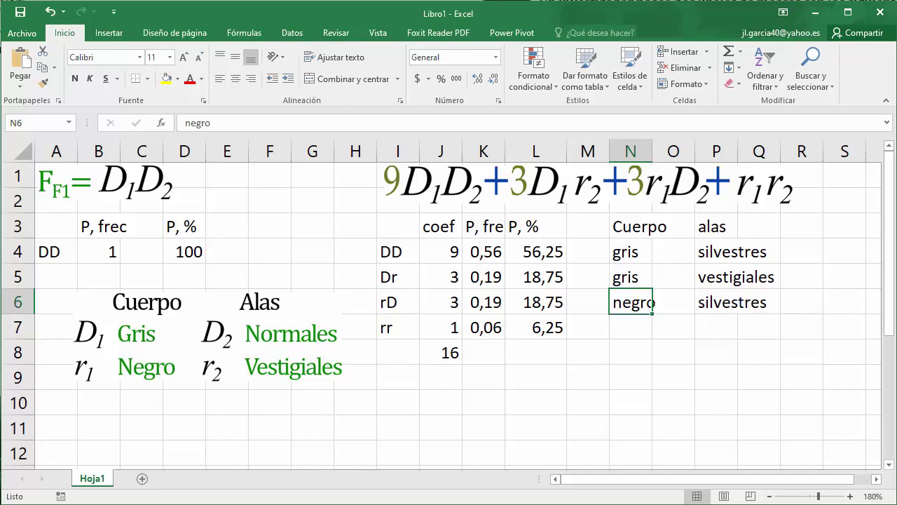
Step: Complete the rr phenotype in row 7 by copying "negro" from N6 to N7 and "vestigiales" from P5 to P7
key("ctrl+c")
key("Down")
key("ctrl+v")
key("Right")
key("Right")
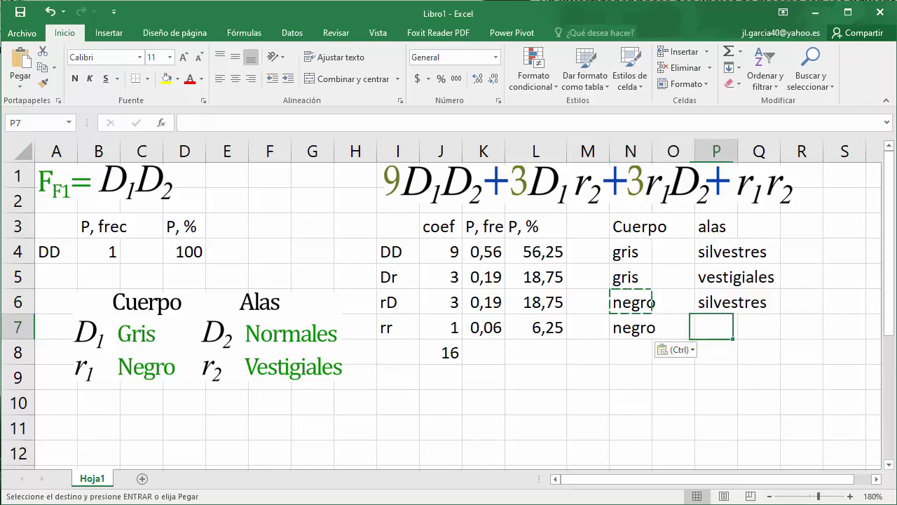
key("Up")
key("Up")
key("Up")
key("Down")
key("ctrl+c")
key("Down")
key("Down")
key("ctrl+v")
key("Left")
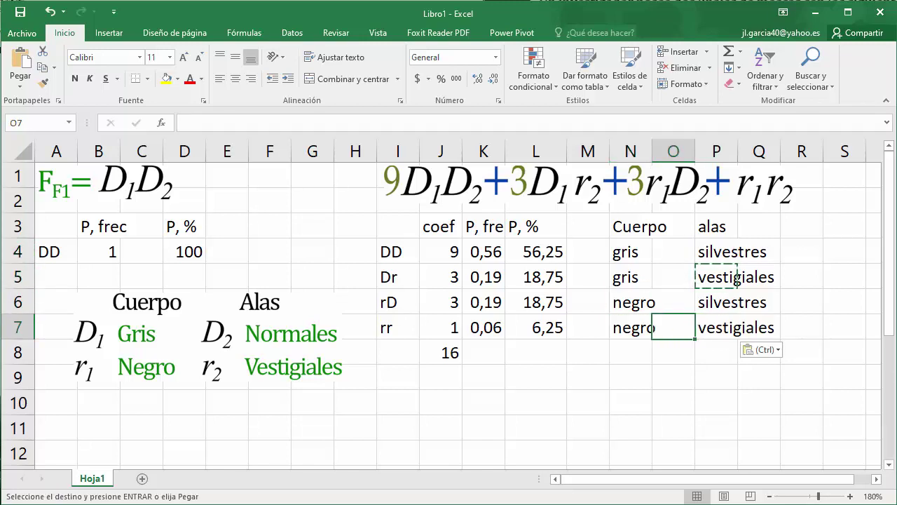
Step: Highlight the P, % heading and percentages in L3:L7 with a yellow fill and remove the Cuerpo and Alas picture
key("Left")
key("Down")
key("Down")
key("Down")
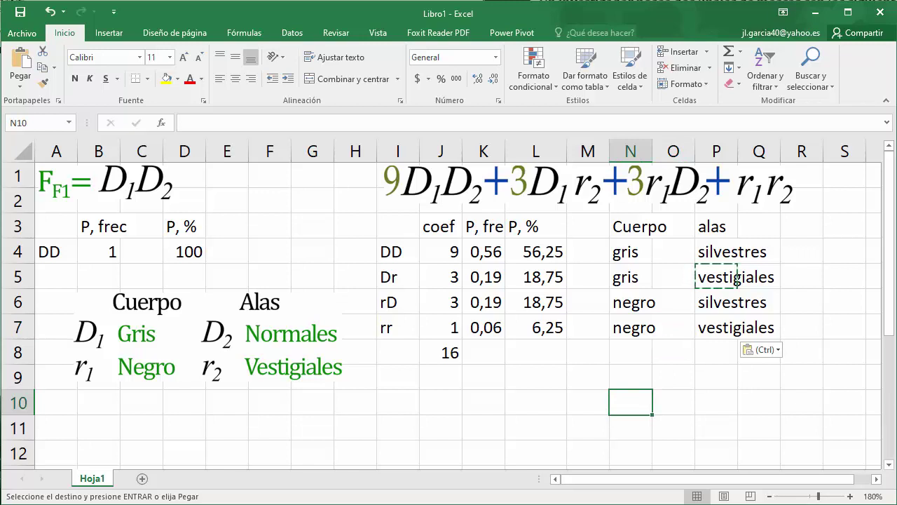
key("Left")
key("Left")
key("Up")
key("Up")
key("Up")
key("Up")
key("Up")
key("Up")
key("Up")
key("shift+Down")
key("shift+Down")
key("shift+Down")
key("shift+Down")
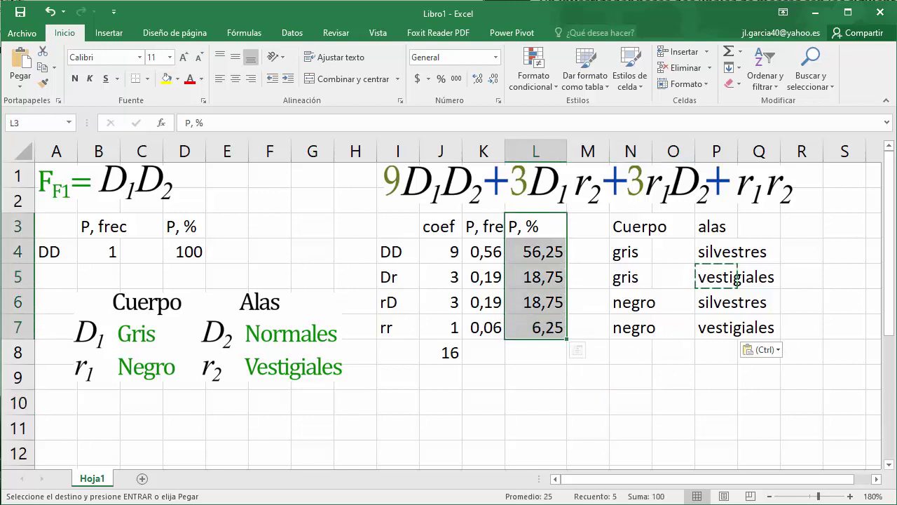
left_click(166, 79)
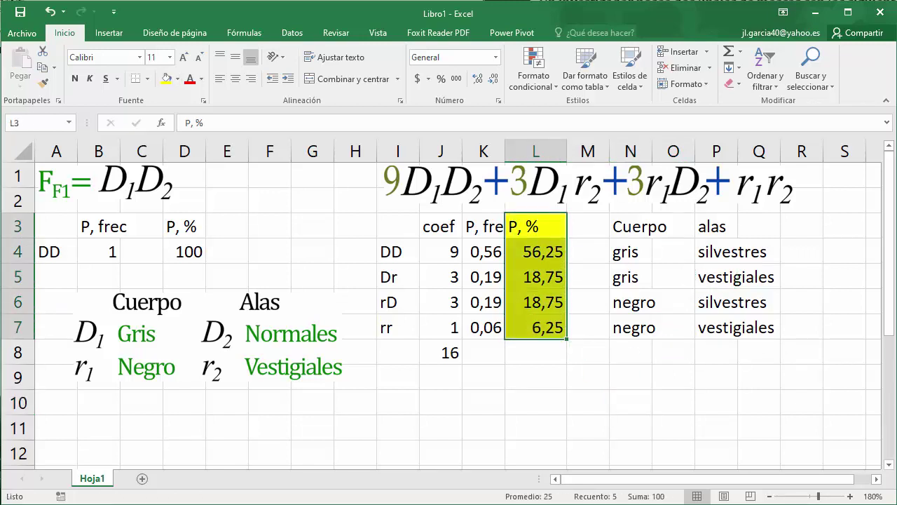
left_click(210, 330)
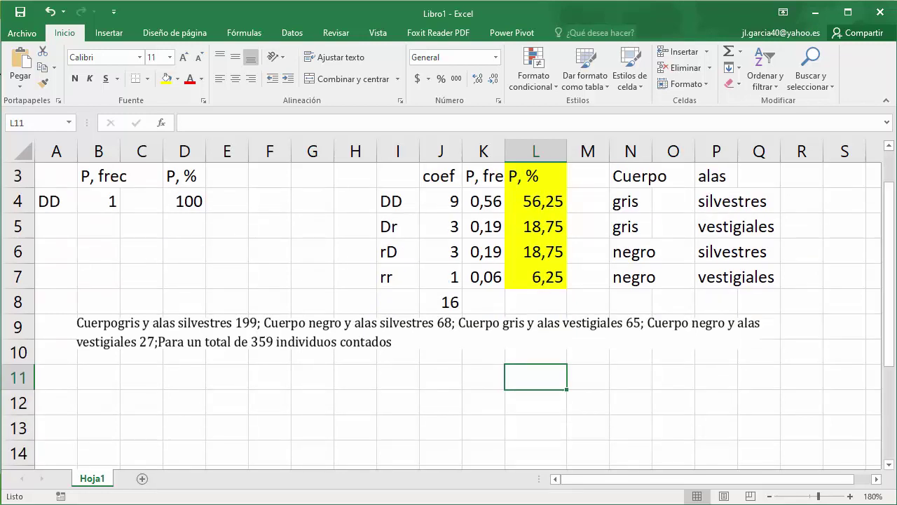
Step: Copy the class labels in I4:I7 to I11:I14 and move the picture with the counted individuals up over rows 8 and 9
left_click_drag(399, 201, 398, 278)
key("ctrl+c")
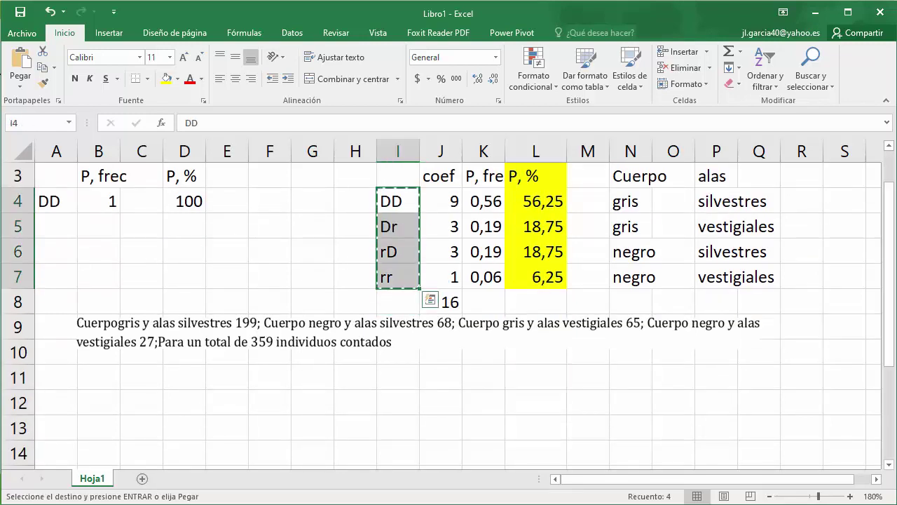
left_click(398, 377)
key("ctrl+v")
left_click(441, 356)
left_click_drag(441, 341, 438, 323)
Step: Enter the heading "n(exp)" in J10 and the experimental count 199 for DD in J11
left_click(441, 352)
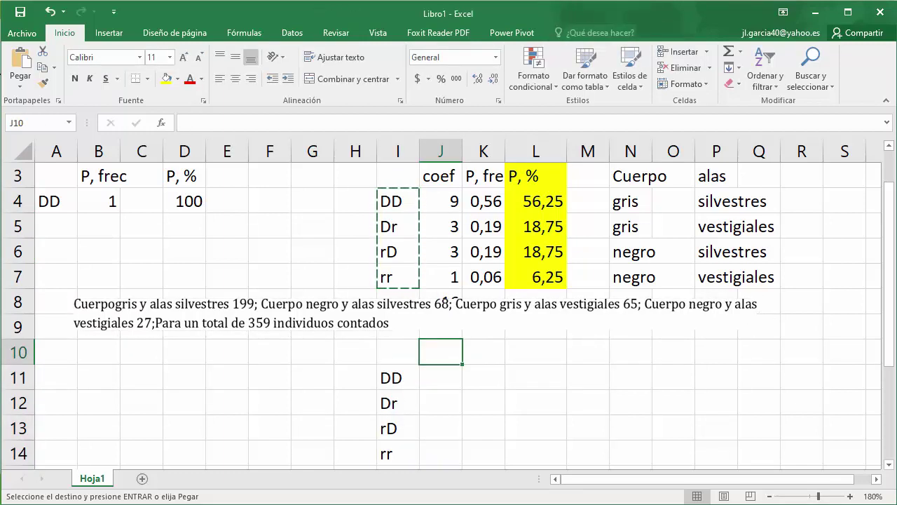
type("n(exp)")
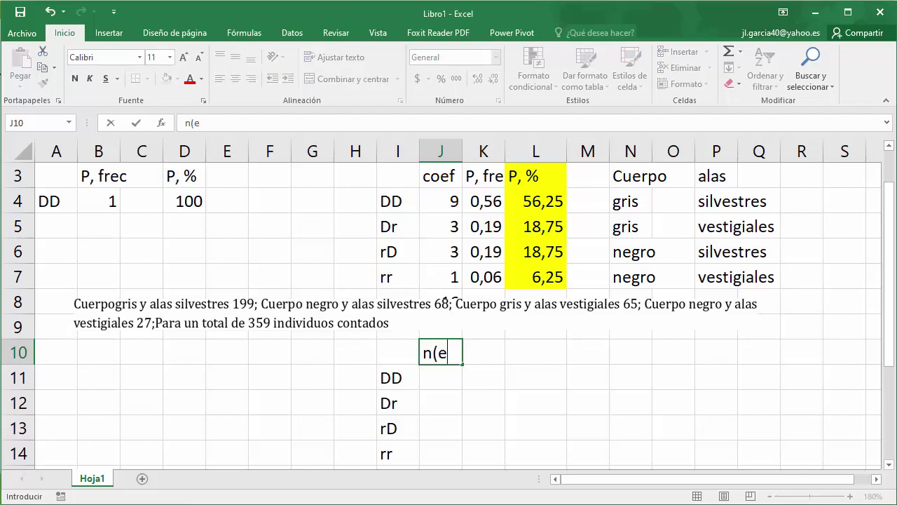
key("Return")
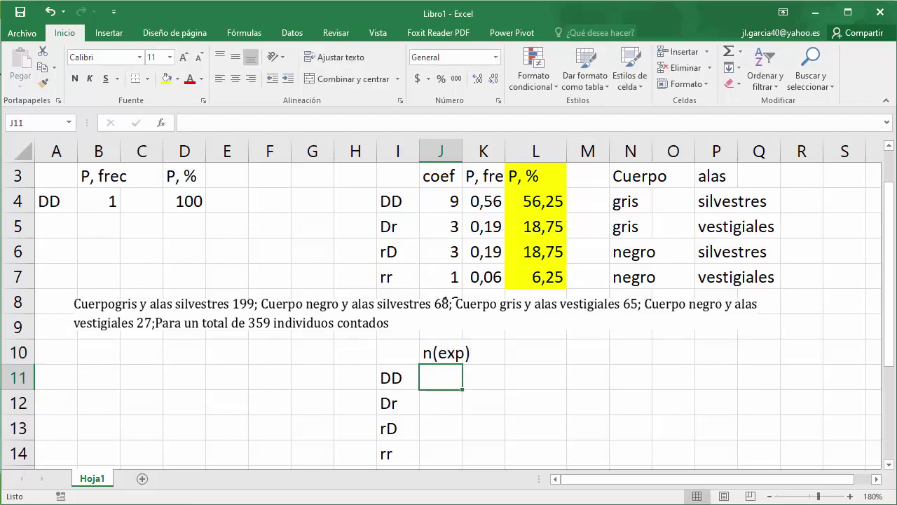
type("199")
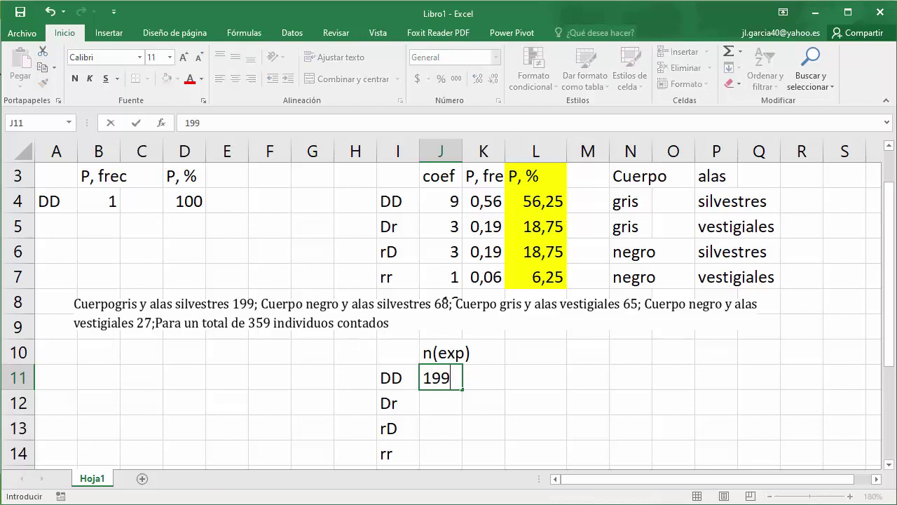
key("Return")
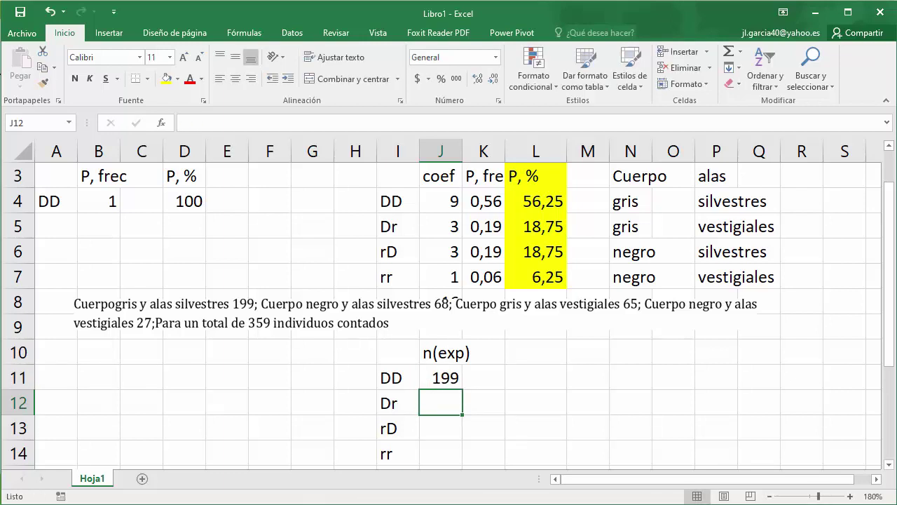
Step: Enter the experimental count 68 for the rD class in J13
left_click(723, 251)
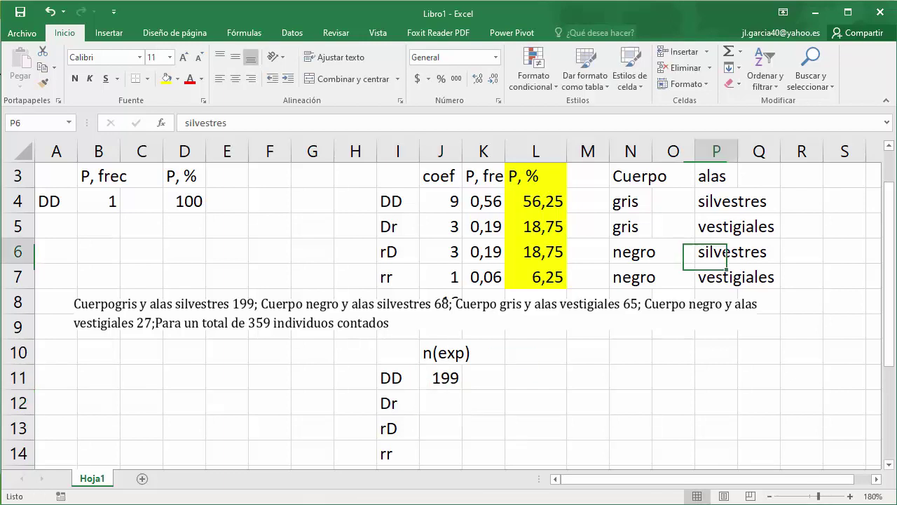
left_click(441, 428)
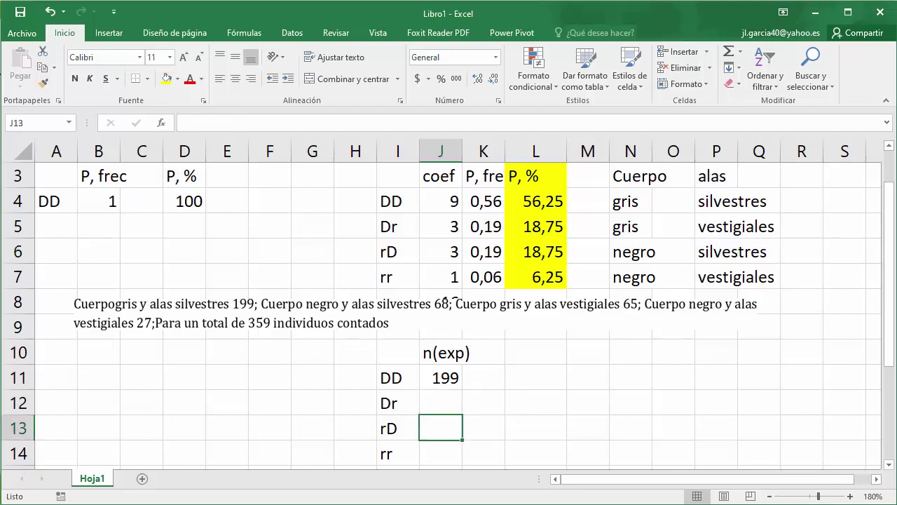
type("68")
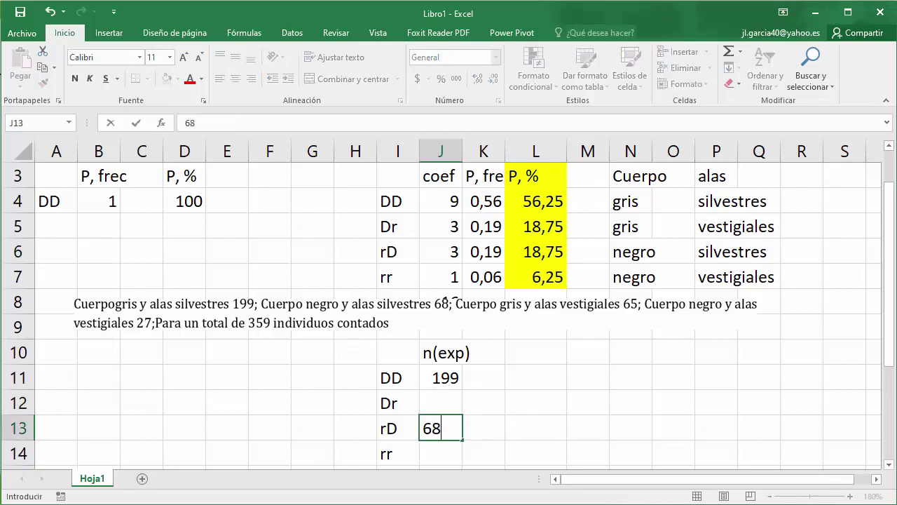
key("Return")
key("Up")
key("Up")
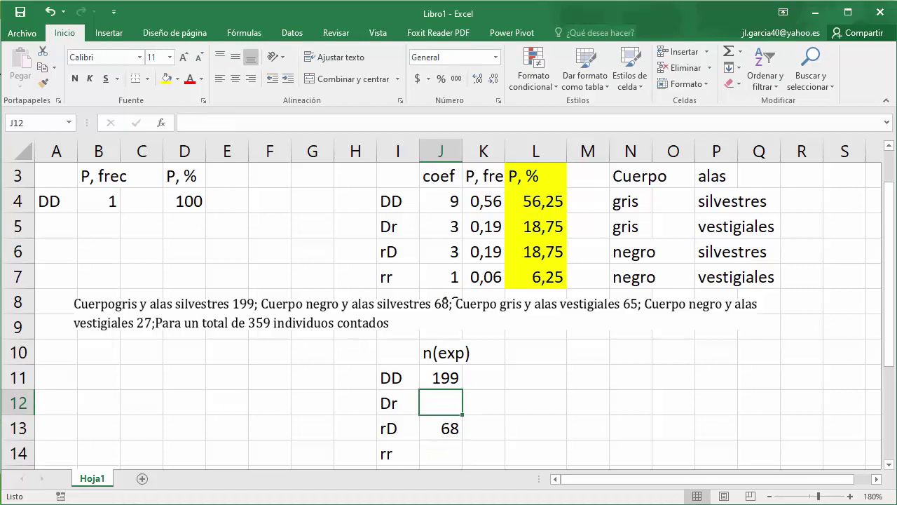
Step: Enter the experimental count 65 for the Dr class in J12
left_click(631, 226)
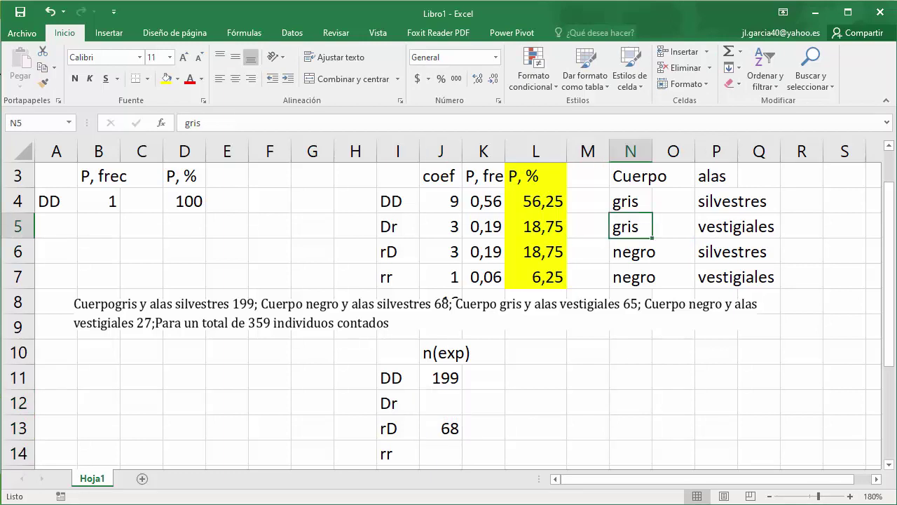
left_click(441, 403)
type("65")
key("Return")
key("Return")
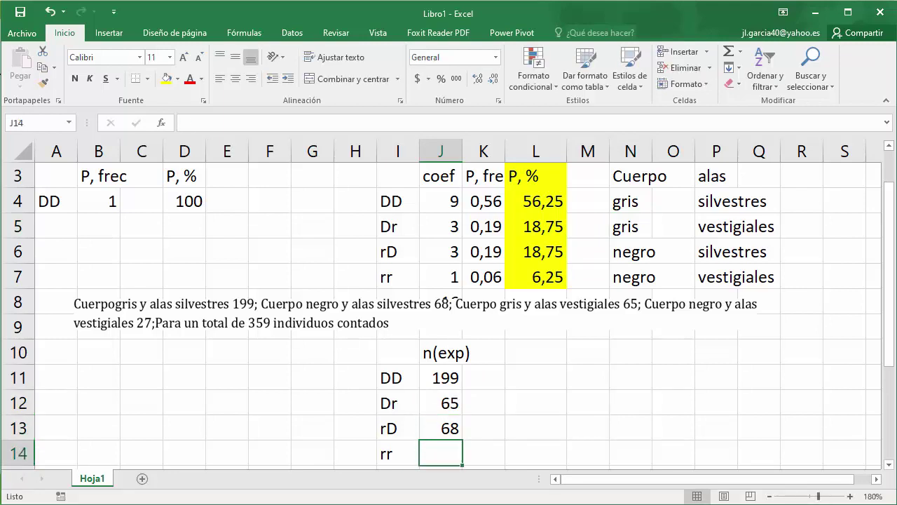
Step: Enter the experimental count 27 for the rr class in J14
type("27")
key("Up")
key("Up")
key("Up")
key("Up")
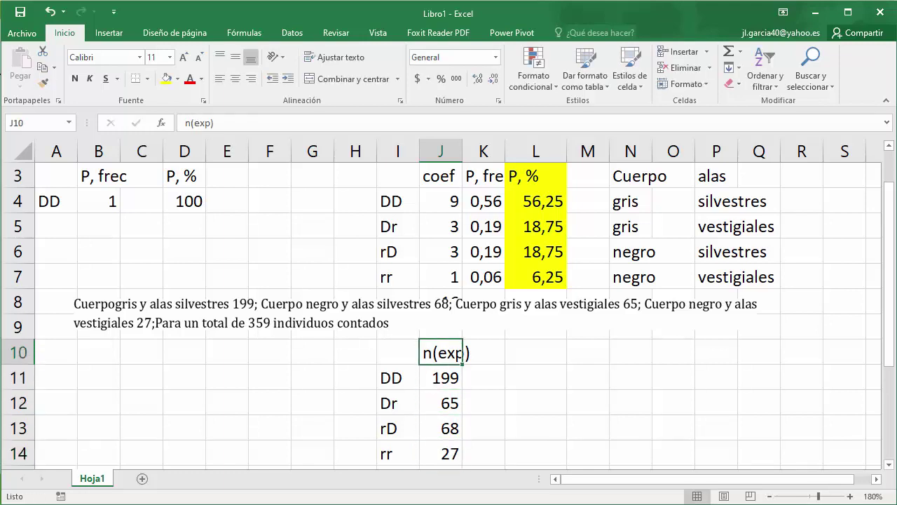
key("Down")
key("Down")
key("Down")
key("Down")
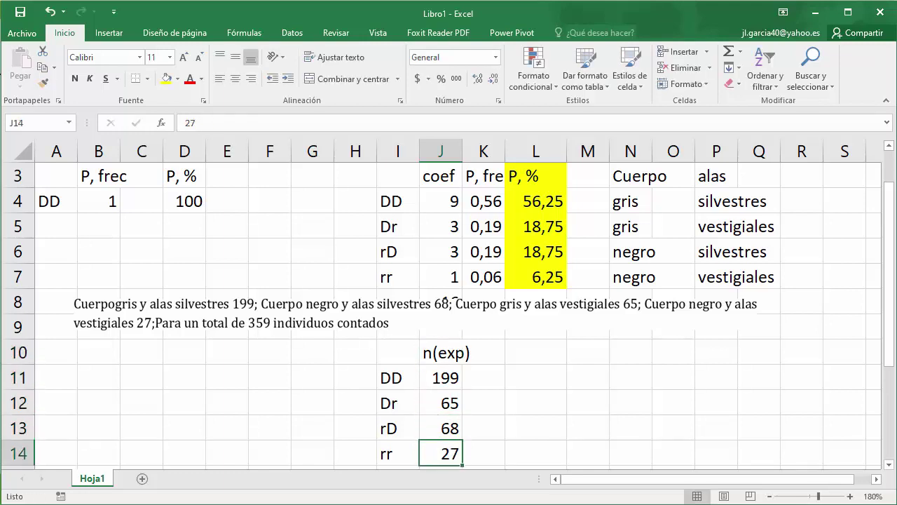
Step: Copy the frequency and percentage headings from K3:L3 to K10:L10 above the experimental data
scroll(448, 315, "down", 1)
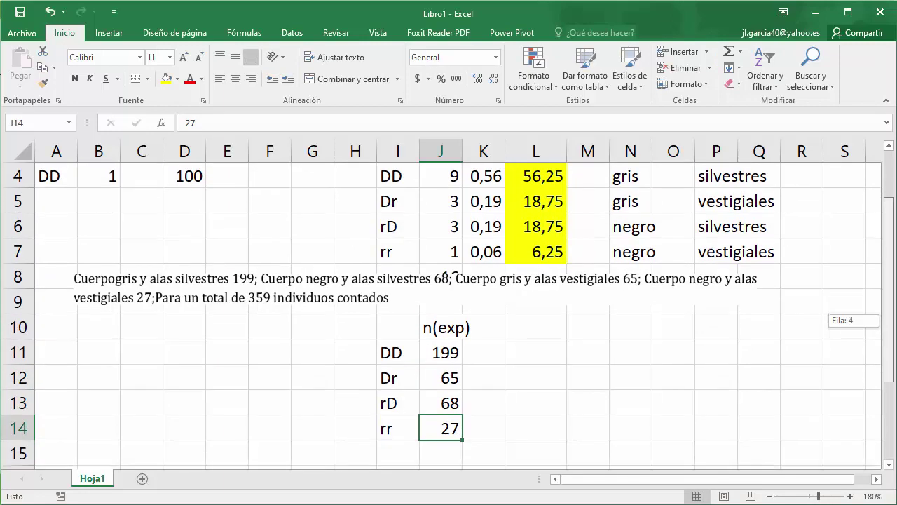
left_click_drag(889, 334, 889, 305)
left_click(536, 328)
left_click(483, 226)
left_click_drag(484, 227, 536, 226)
key("ctrl+c")
left_click(484, 403)
key("ctrl+v")
Step: Move the counted-individuals picture down to uncover J8 and copy its sum formula to J15 to total the experimental counts
left_click_drag(889, 278, 889, 325)
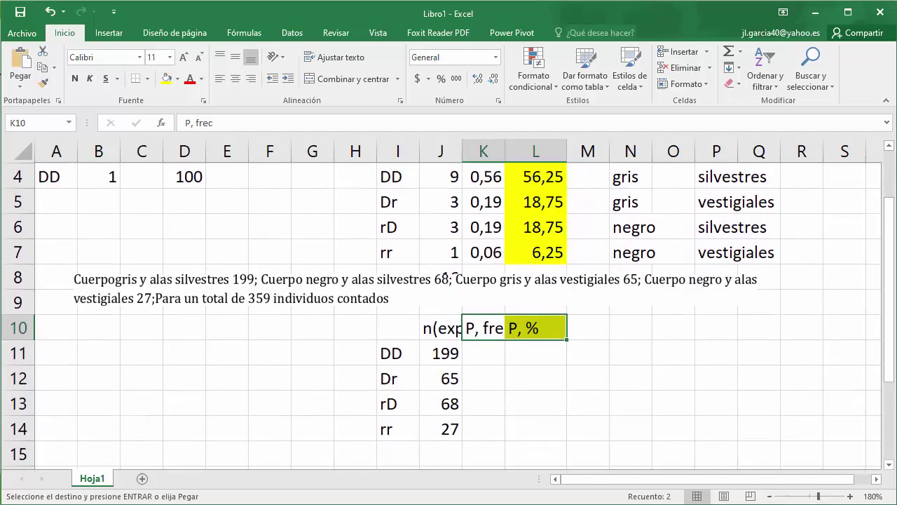
left_click(484, 251)
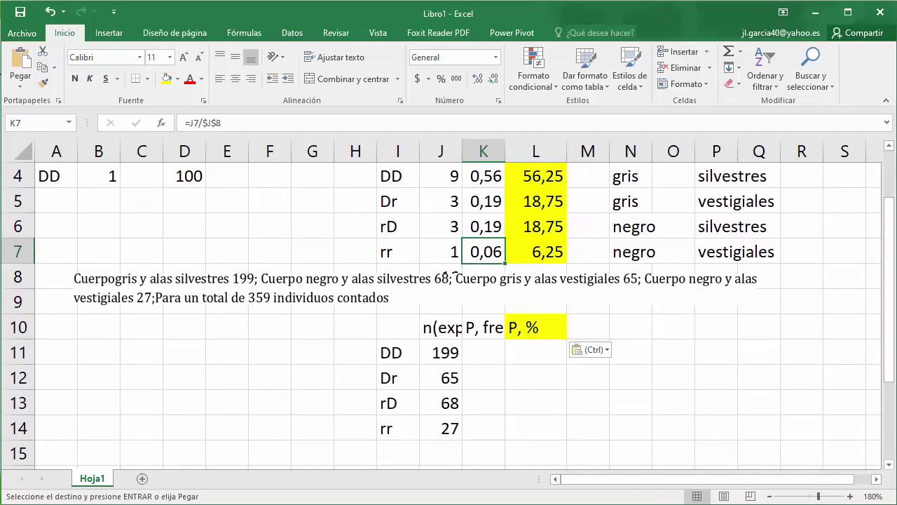
left_click(484, 288)
left_click(441, 452)
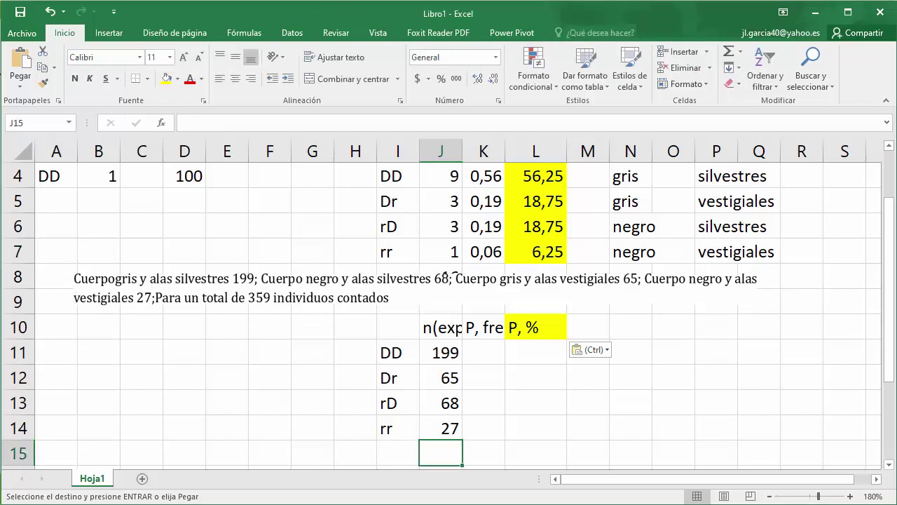
left_click_drag(448, 289, 439, 305)
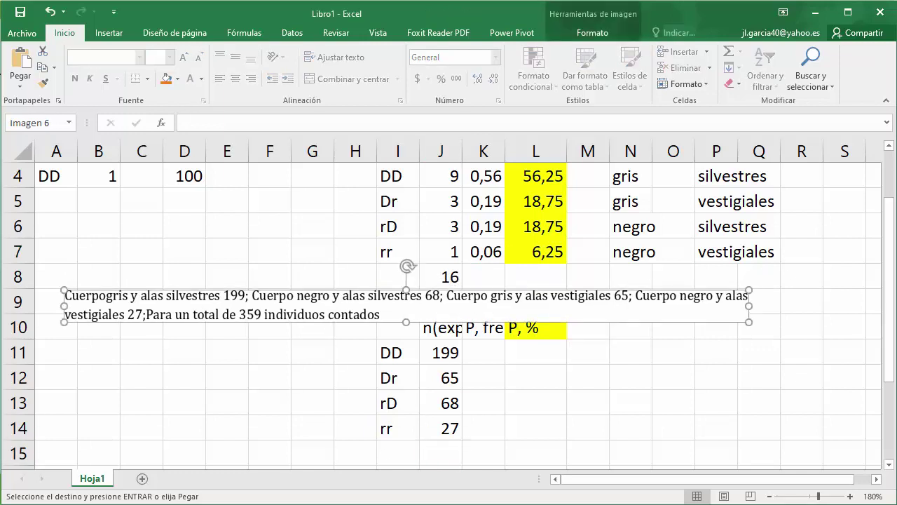
left_click(441, 277)
left_click(441, 453)
key("ctrl+v")
left_click_drag(441, 352, 440, 428)
Step: Calculate the experimental frequencies in K11:K14 by dividing each count by the fixed total, starting with =J11/$J$15
left_click(483, 353)
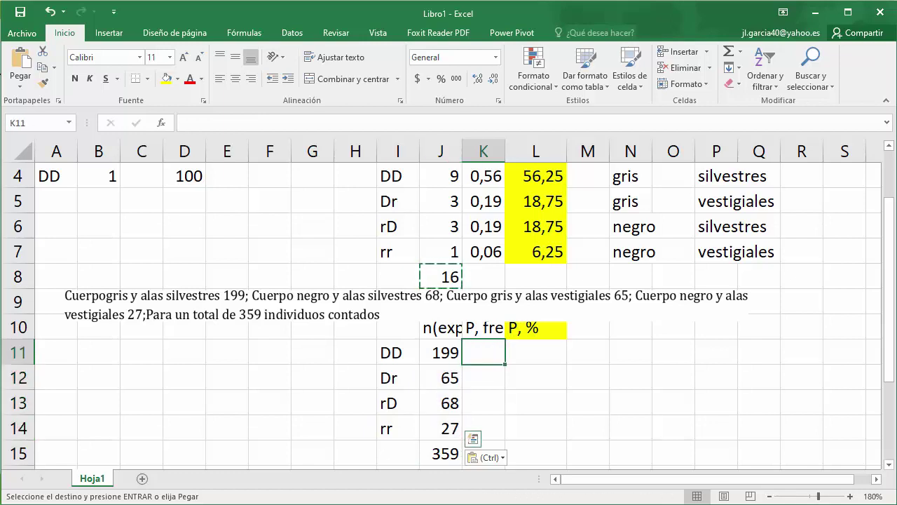
type("=")
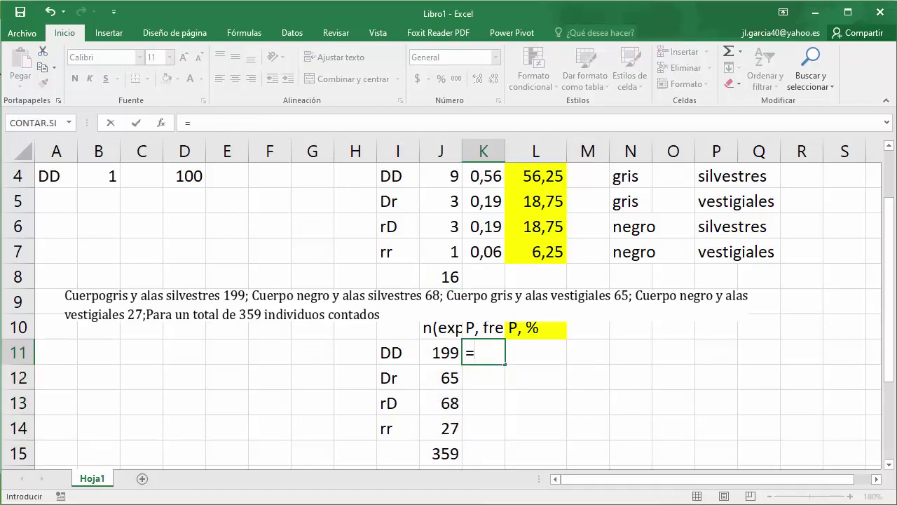
left_click(441, 352)
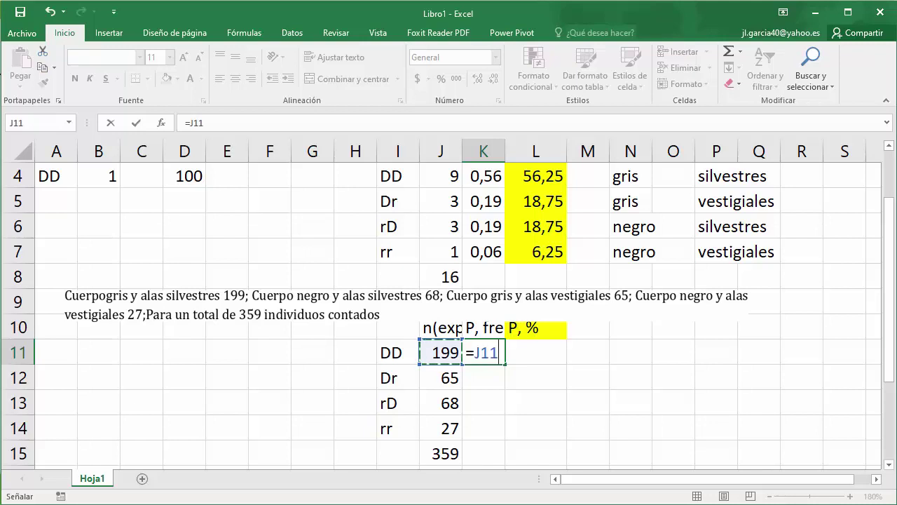
type("/")
left_click(440, 454)
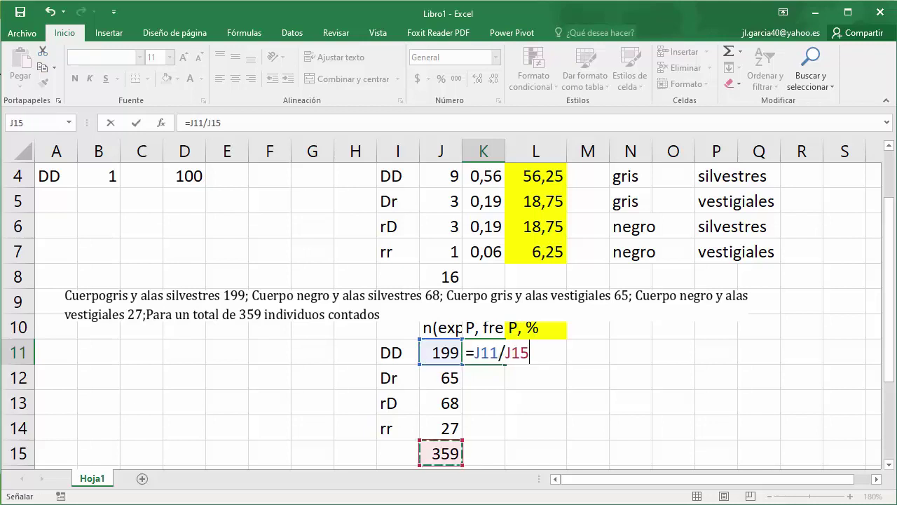
left_click(207, 123)
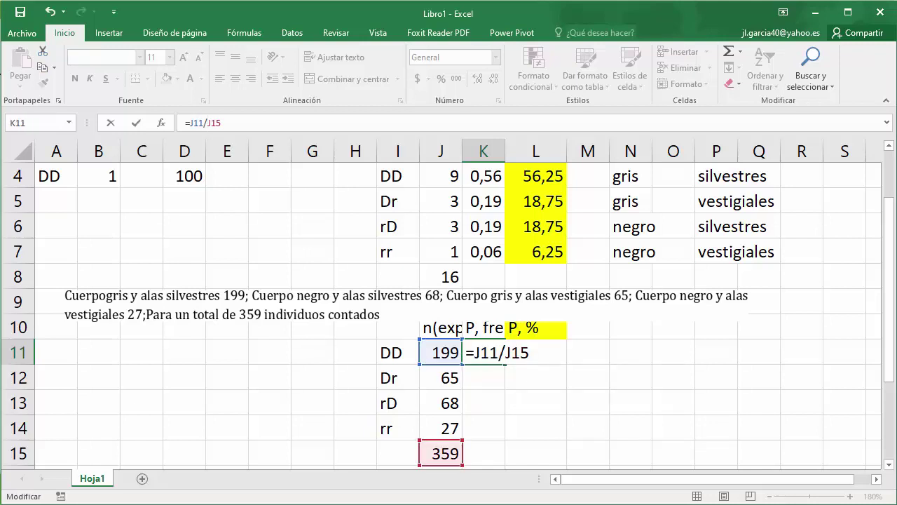
type("$J")
type("$")
key("ctrl+Return")
left_click_drag(505, 365, 505, 432)
Step: Calculate the experimental percentages in L11:L14 by multiplying each frequency by 100, starting with =K11*100
left_click(535, 353)
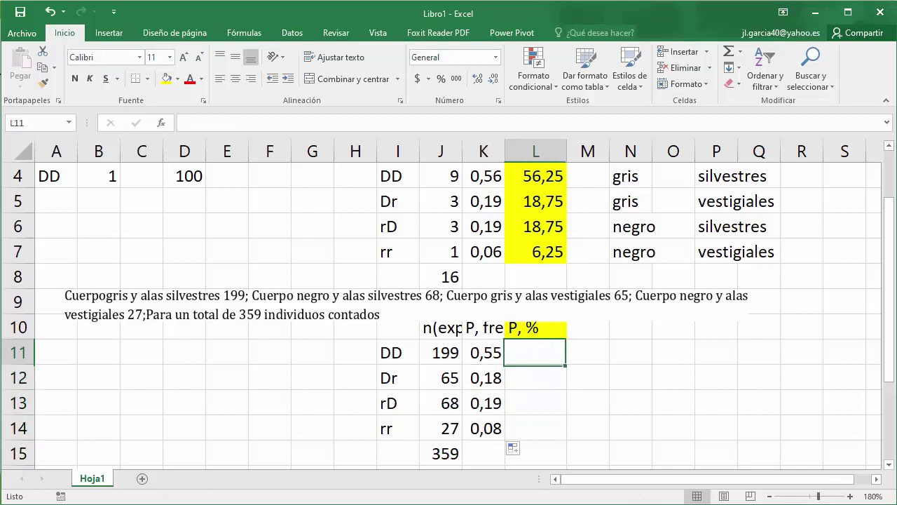
type("=")
left_click(484, 353)
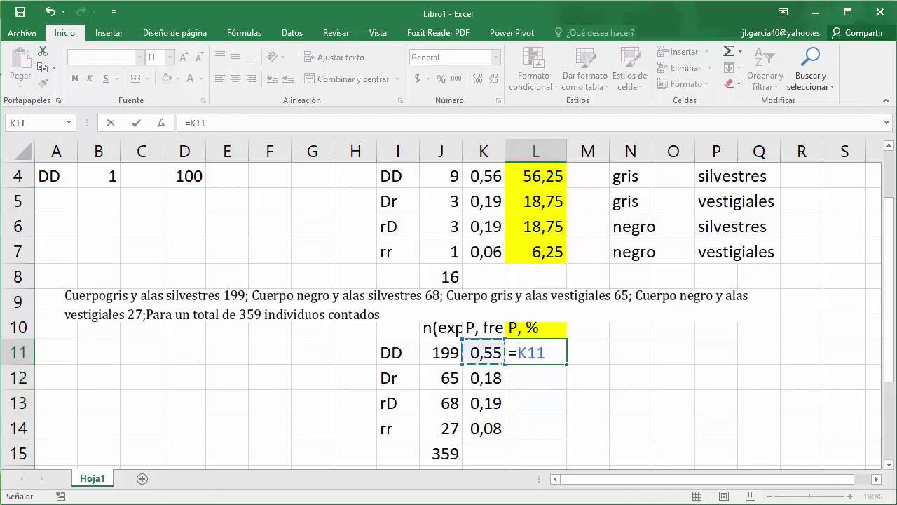
type("*100")
key("Return")
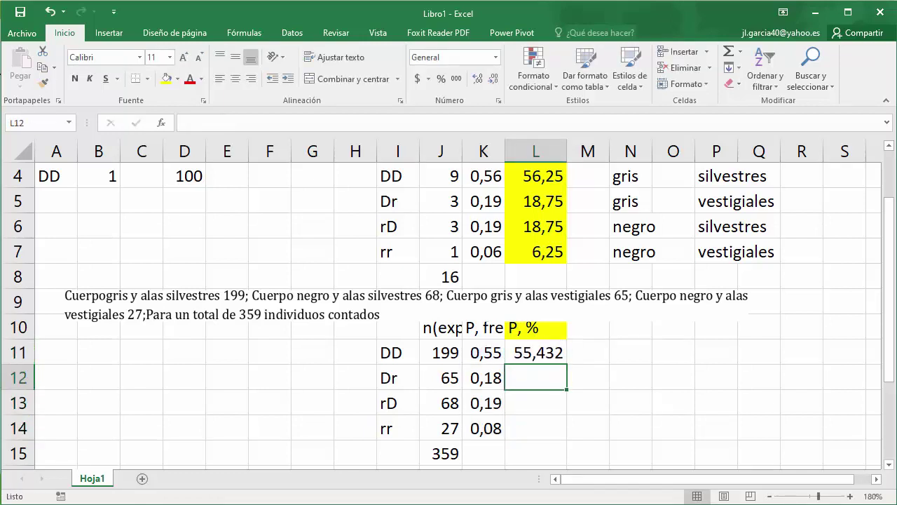
left_click(536, 353)
left_click_drag(566, 364, 567, 439)
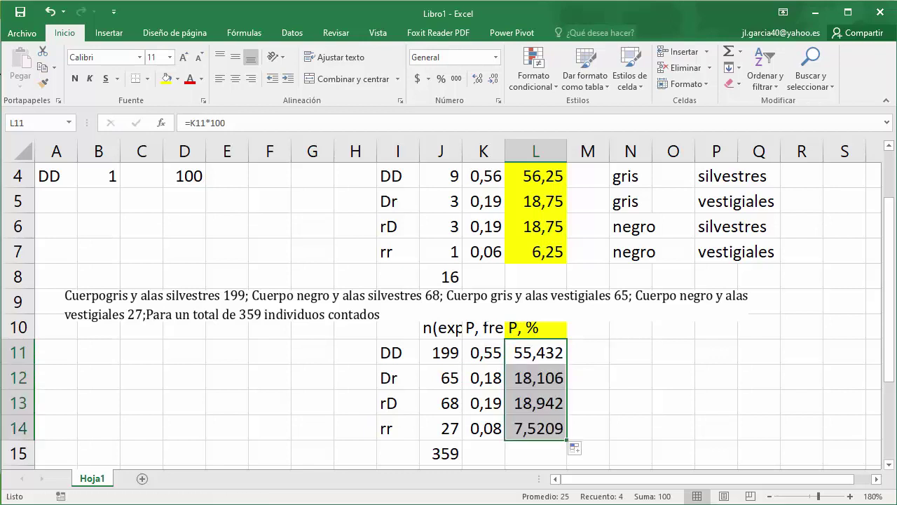
Step: Highlight the P, % heading and the experimental percentages in L10:L14 with a yellow fill
left_click_drag(535, 329, 536, 429)
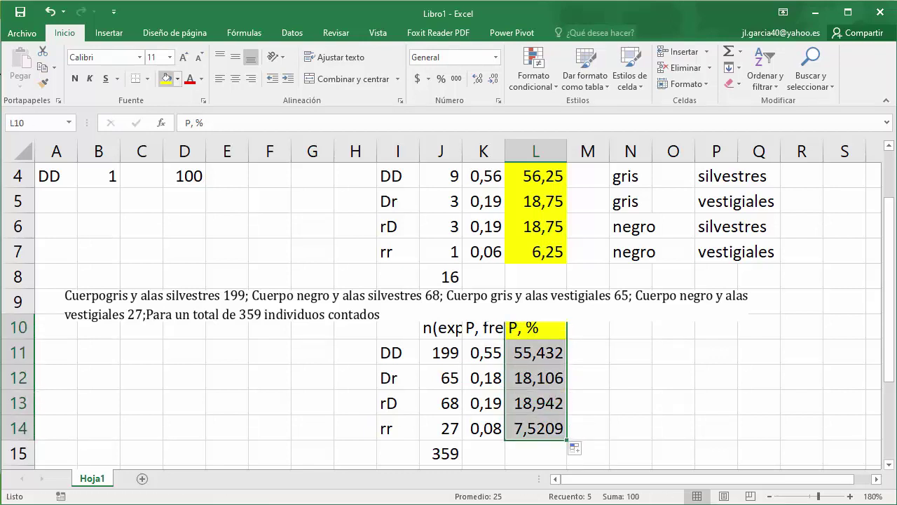
left_click(166, 79)
left_click_drag(674, 379, 674, 401)
left_click(535, 352)
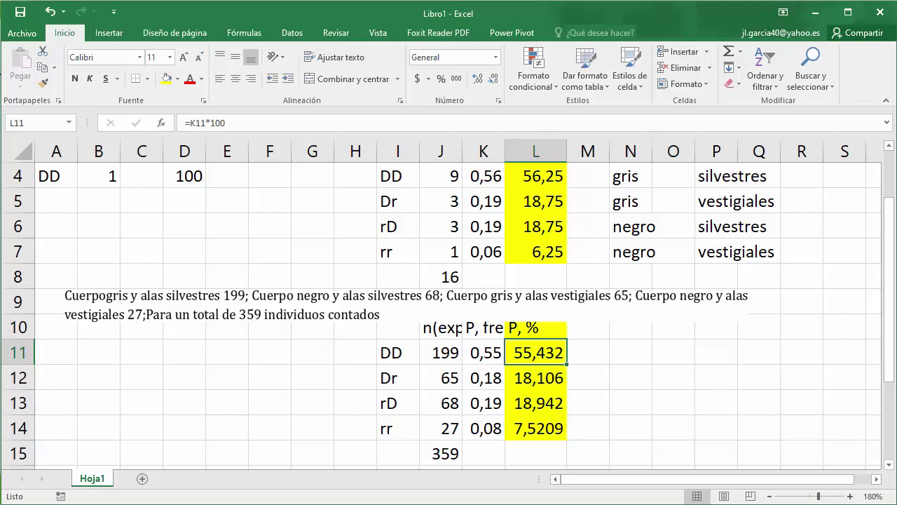
left_click(536, 378)
left_click(536, 403)
left_click(536, 429)
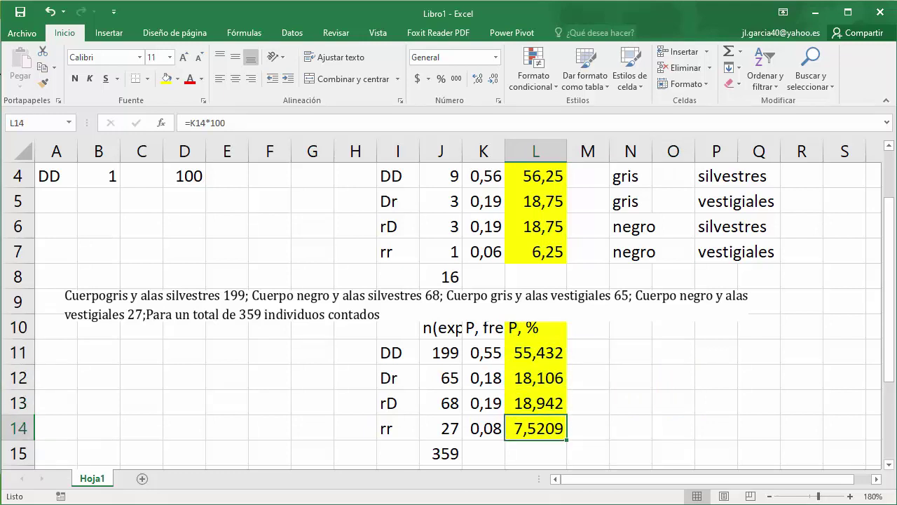
left_click(674, 377)
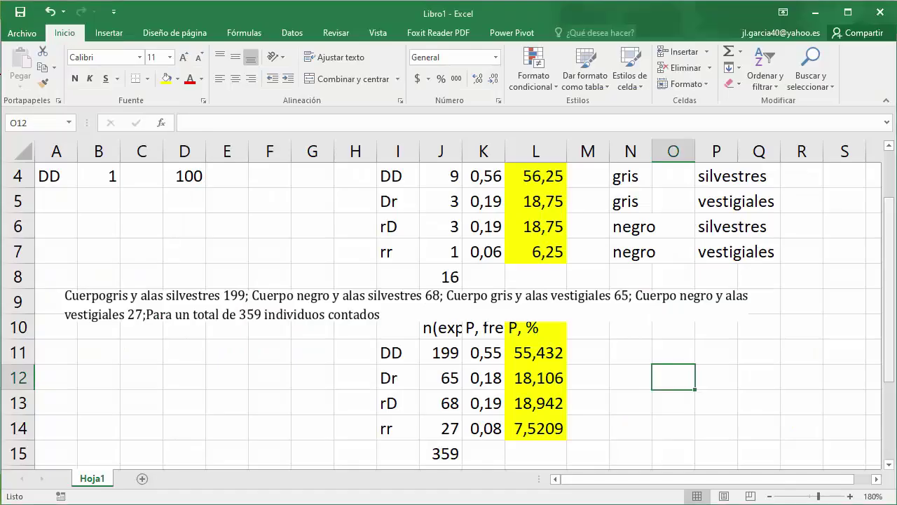
Step: Copy the class labels DD, Dr, rD and rr from I11:I14 to O11:O14 for a comparison table
mouse_move(889, 363)
left_mouse_down()
mouse_move(889, 310)
mouse_move(889, 388)
mouse_move(889, 293)
mouse_move(889, 351)
left_mouse_up()
left_click(399, 327)
left_click_drag(398, 327, 398, 403)
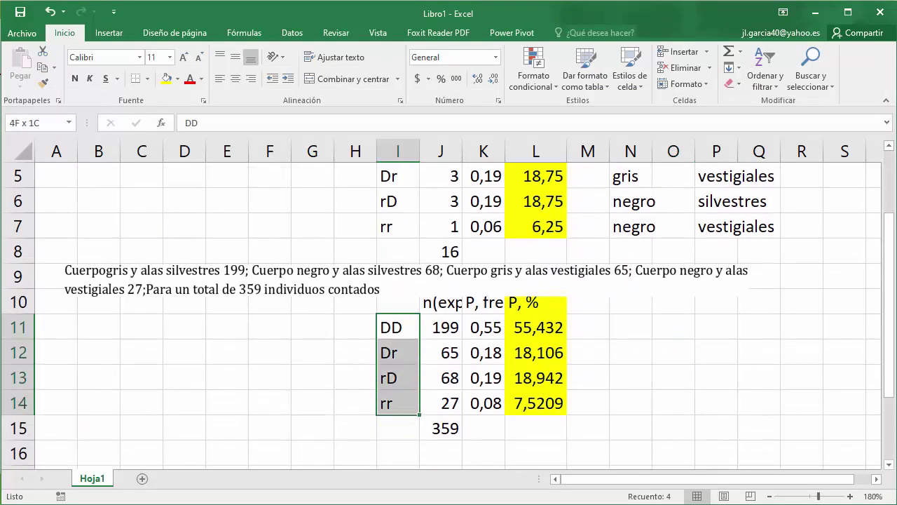
key("ctrl+c")
left_click(673, 328)
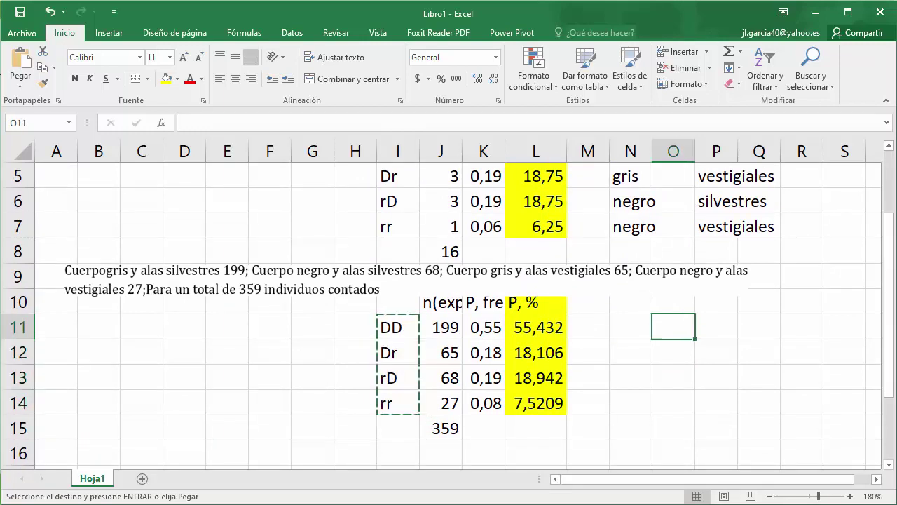
key("ctrl+v")
Step: Delete the picture with the counted individuals that covers rows 9 and 10
left_click(717, 305)
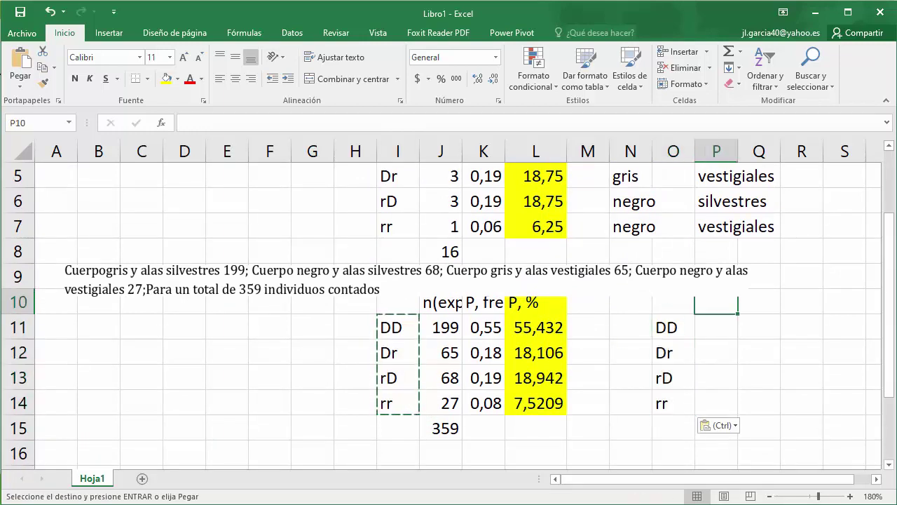
left_click(708, 288)
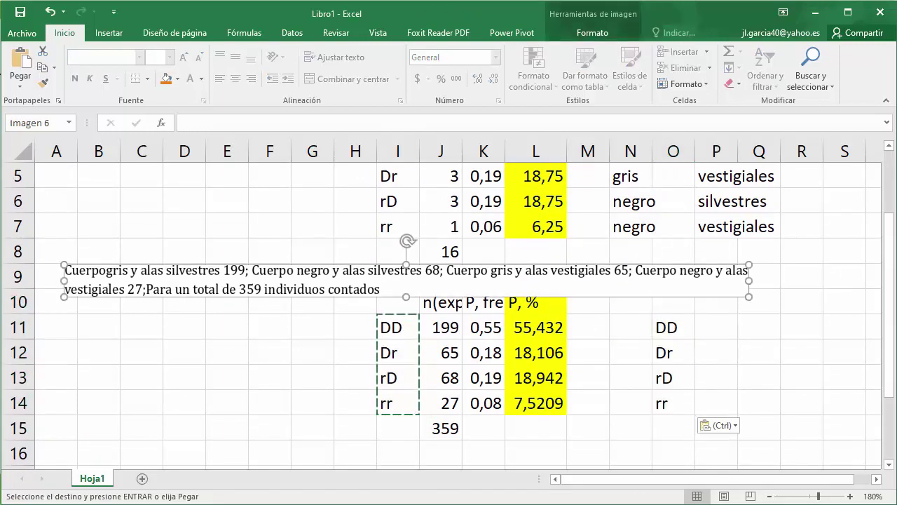
key("Delete")
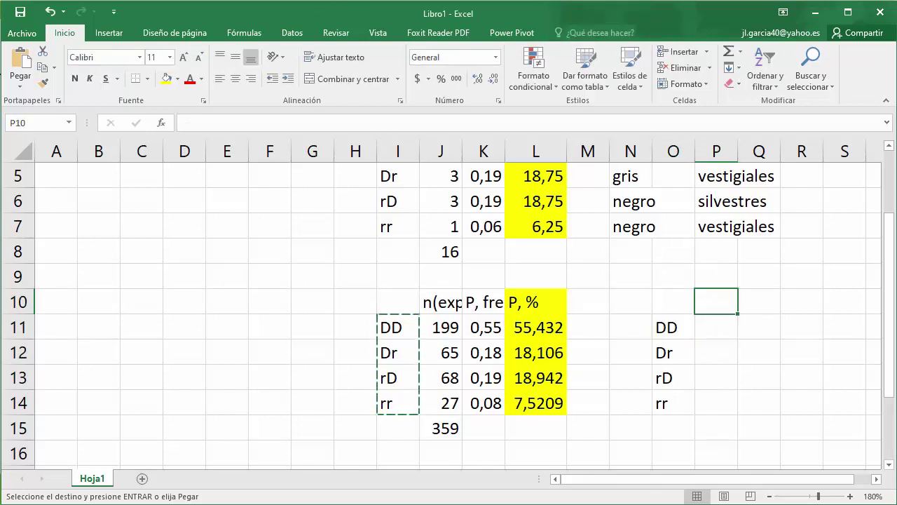
Step: Enter the comparison headings "P(teo)" in P10 and "P(exp)" in Q10
type("P(")
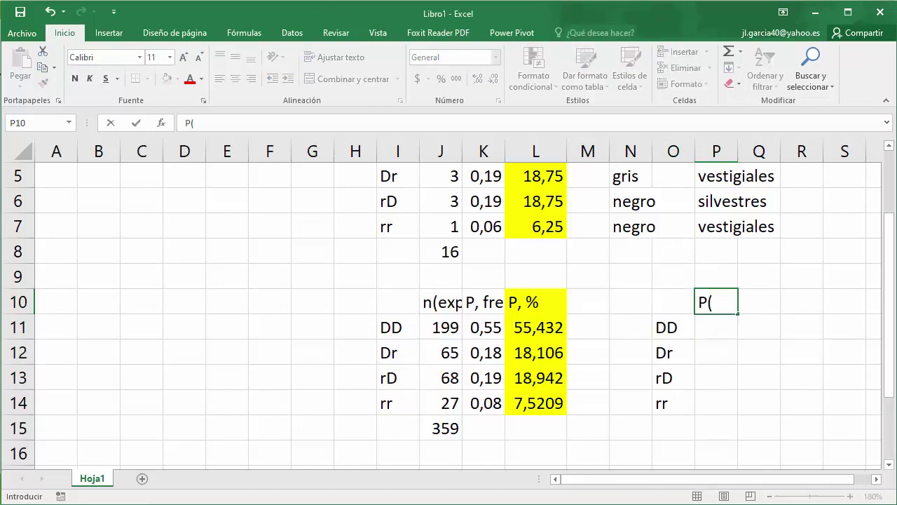
type("teo)")
key("Return")
key("Right")
key("Up")
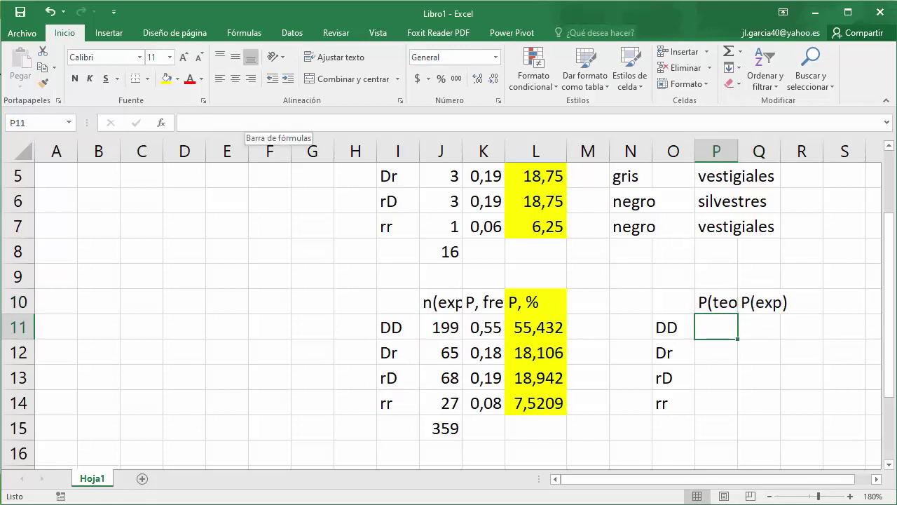
Step: Link P11 to the theoretical DD percentage in L4 with the formula =L4
type("=")
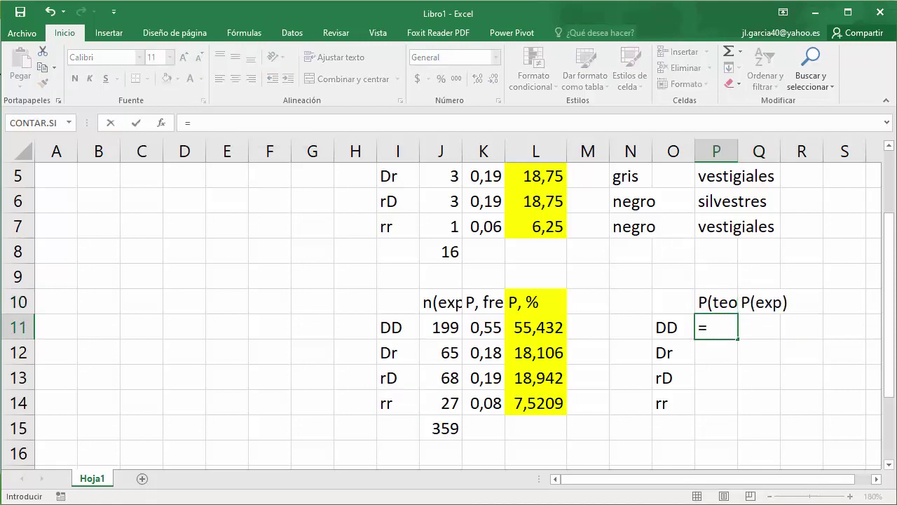
left_click_drag(889, 263, 889, 232)
mouse_move(543, 202)
left_mouse_down()
mouse_move(550, 227)
mouse_move(546, 204)
left_mouse_up()
key("Return")
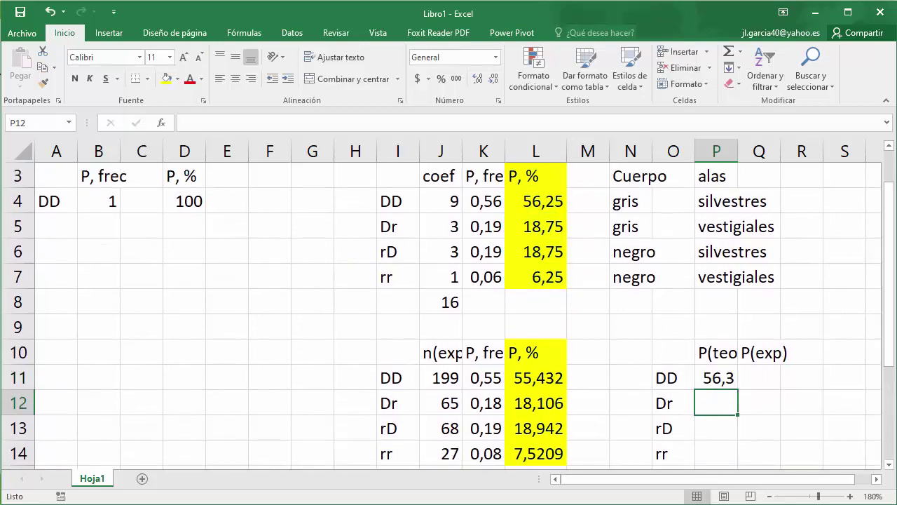
Step: Link Q11 to the experimental DD percentage with the formula =L11, and fill the formulas in P11:Q11 down to row 14
left_click(760, 378)
type("=")
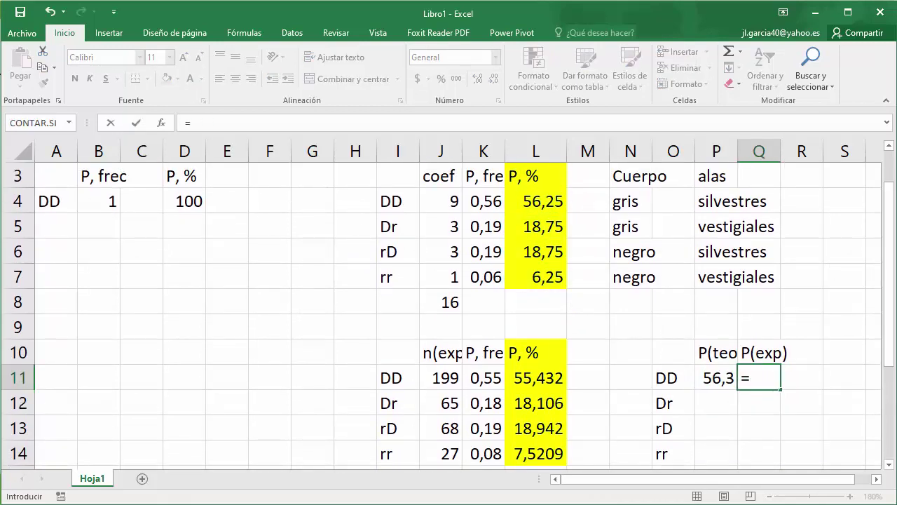
left_click(536, 377)
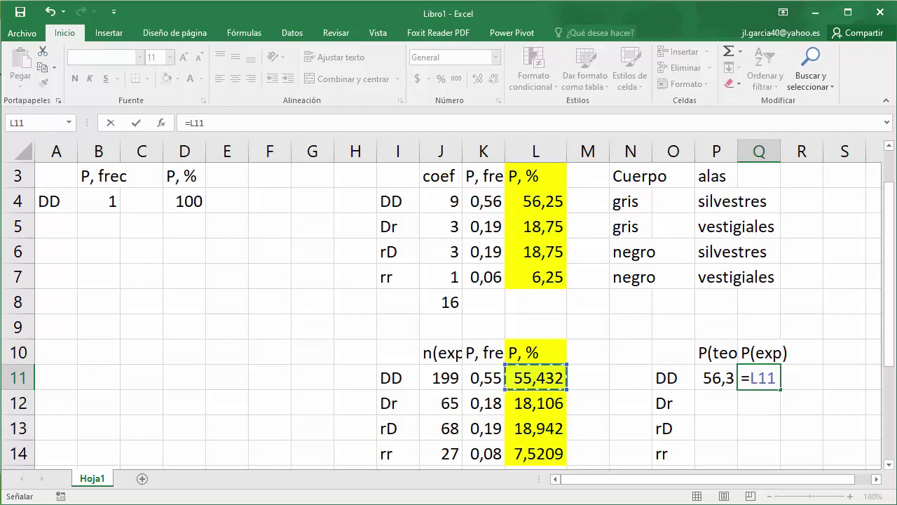
key("Return")
left_click(716, 378)
left_click_drag(737, 390, 781, 462)
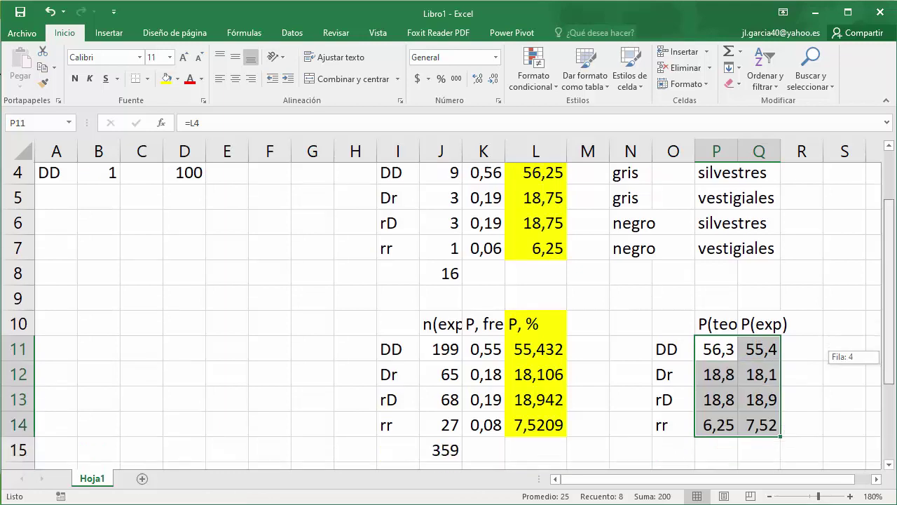
Step: Insert a column chart based on the comparison table in O10:Q14
left_click(673, 327)
left_click_drag(673, 327, 759, 428)
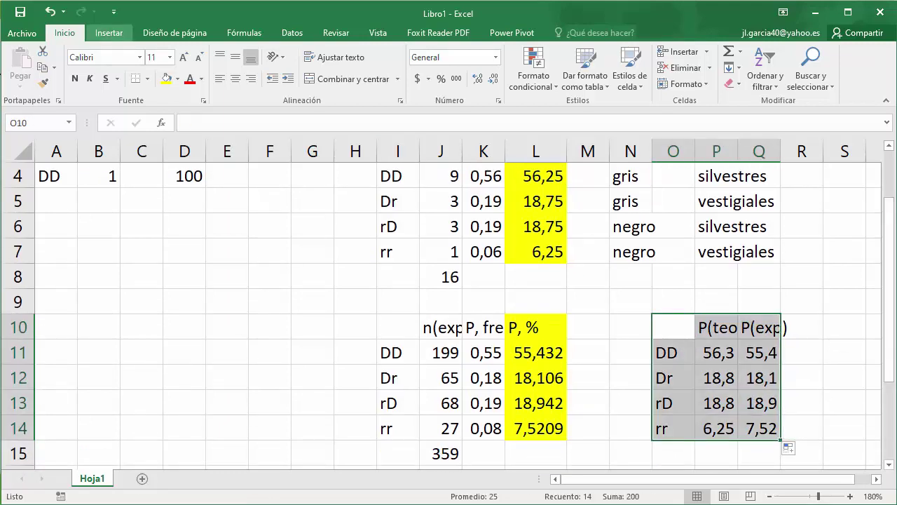
left_click(109, 32)
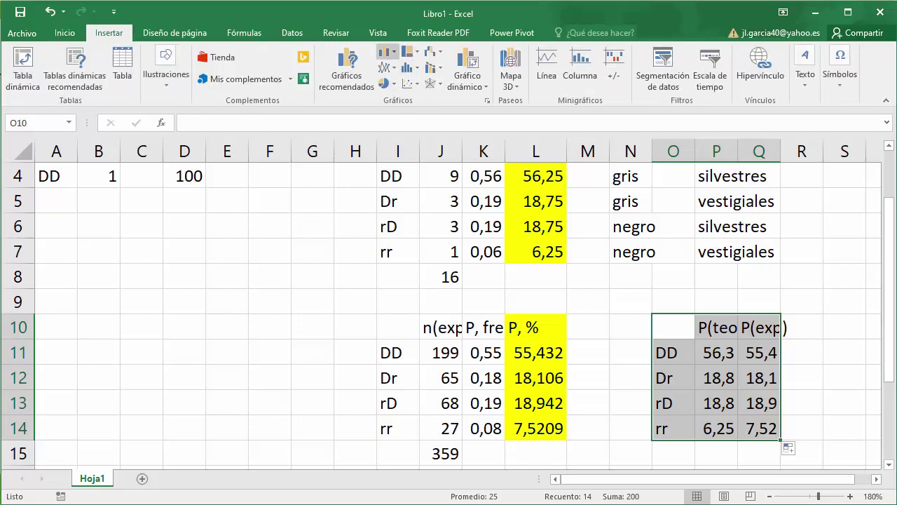
left_click(387, 52)
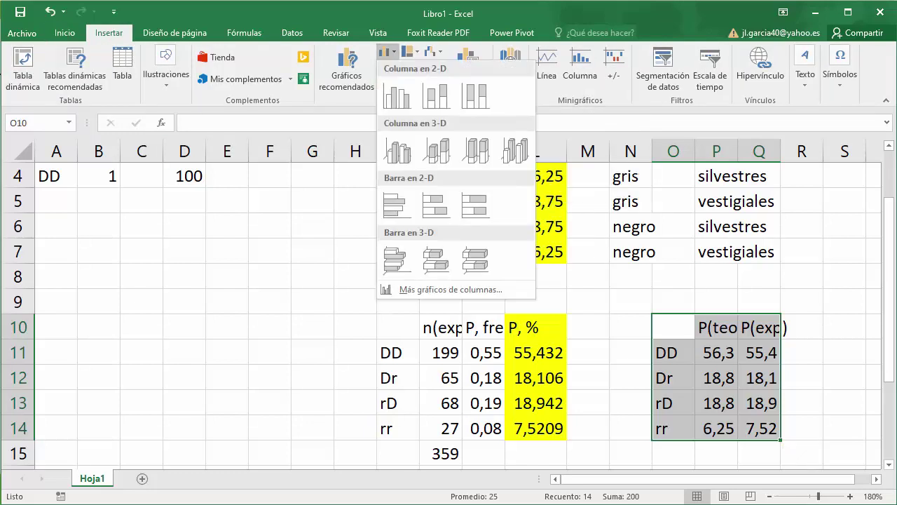